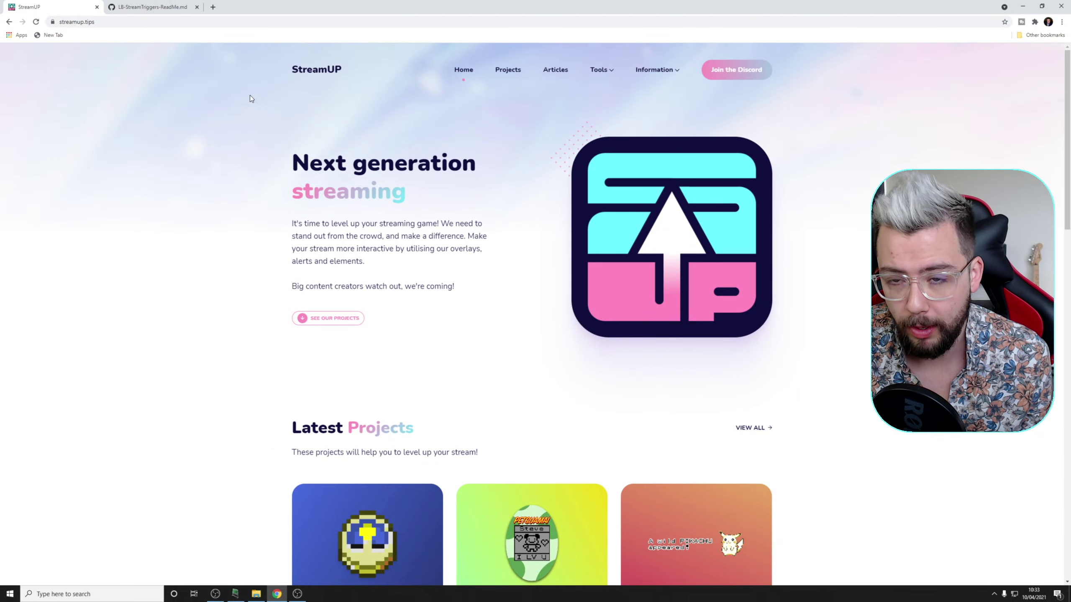
Scroll the StreamUP homepage down to the six-tile Latest Projects grid
scroll(405, 209, "down", 5)
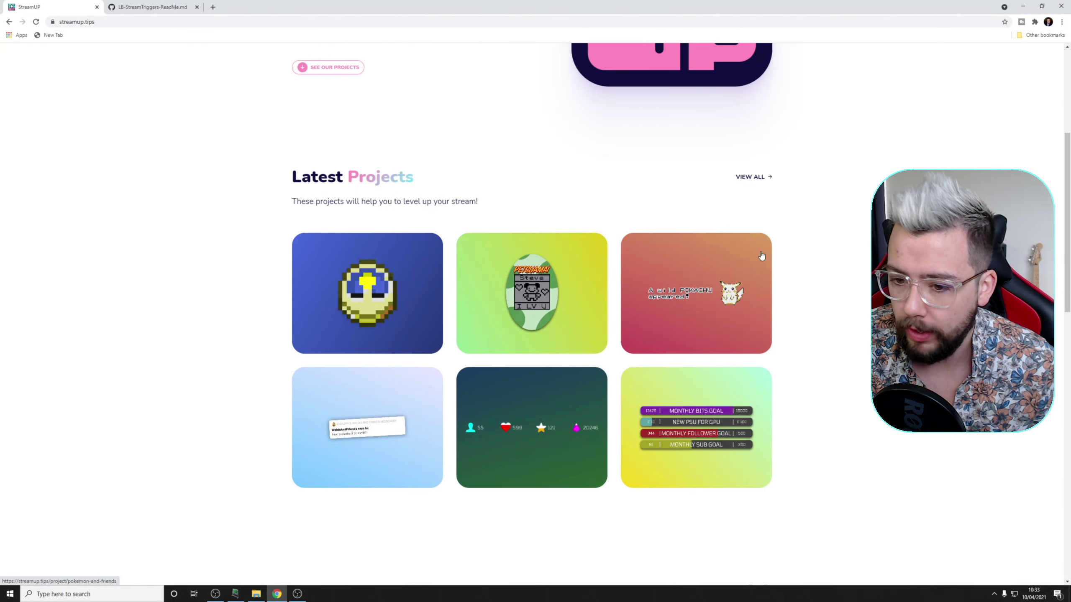
Copy Stream-Triggers.lbe from the Downloads folder
left_click(261, 599)
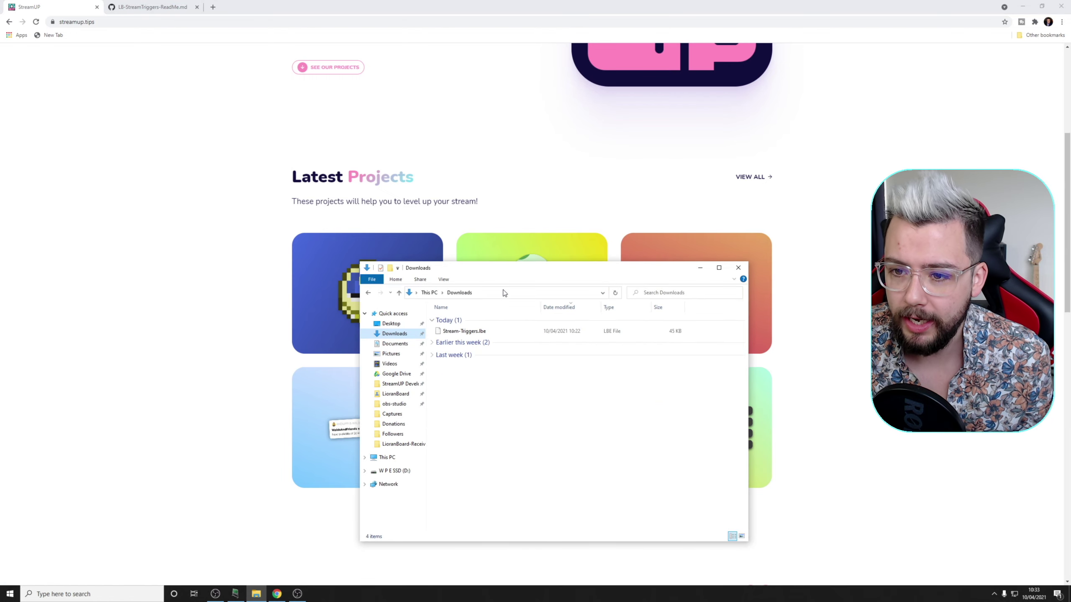
left_click_drag(494, 270, 439, 148)
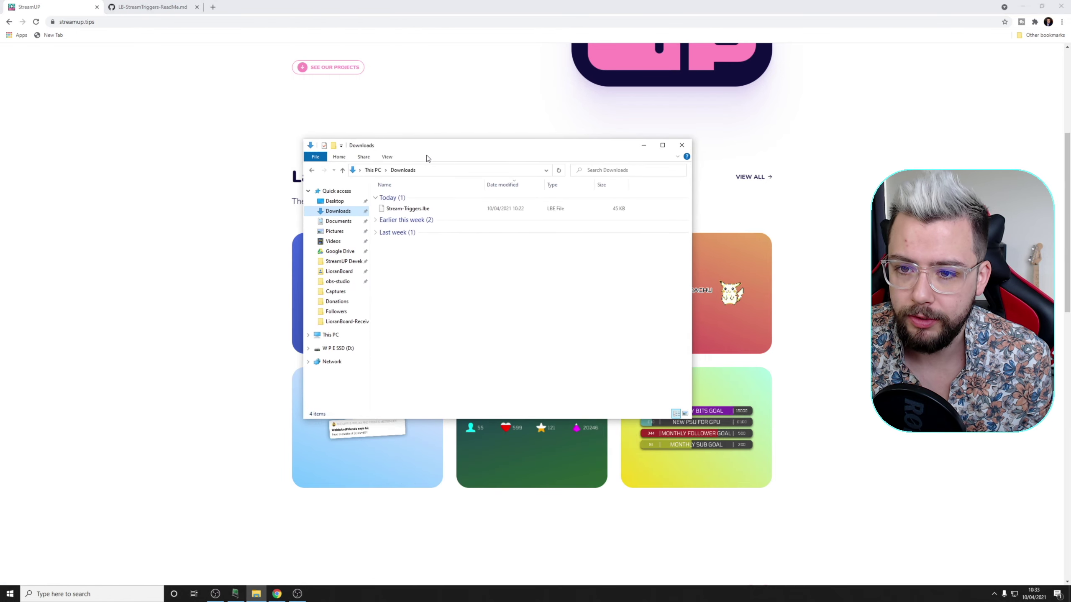
left_click(405, 212)
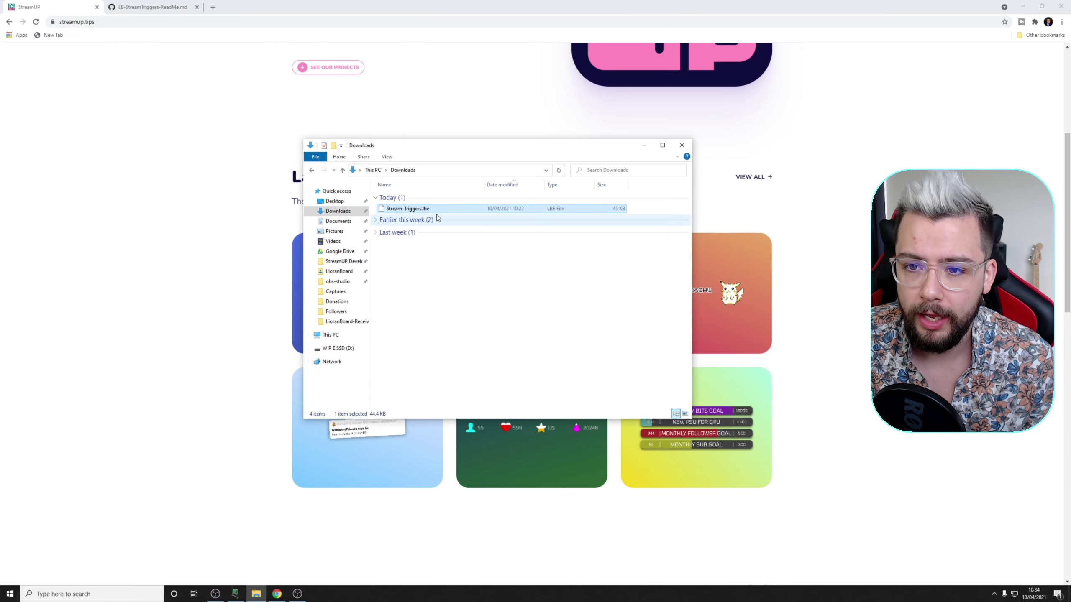
right_click(420, 211)
left_click(448, 355)
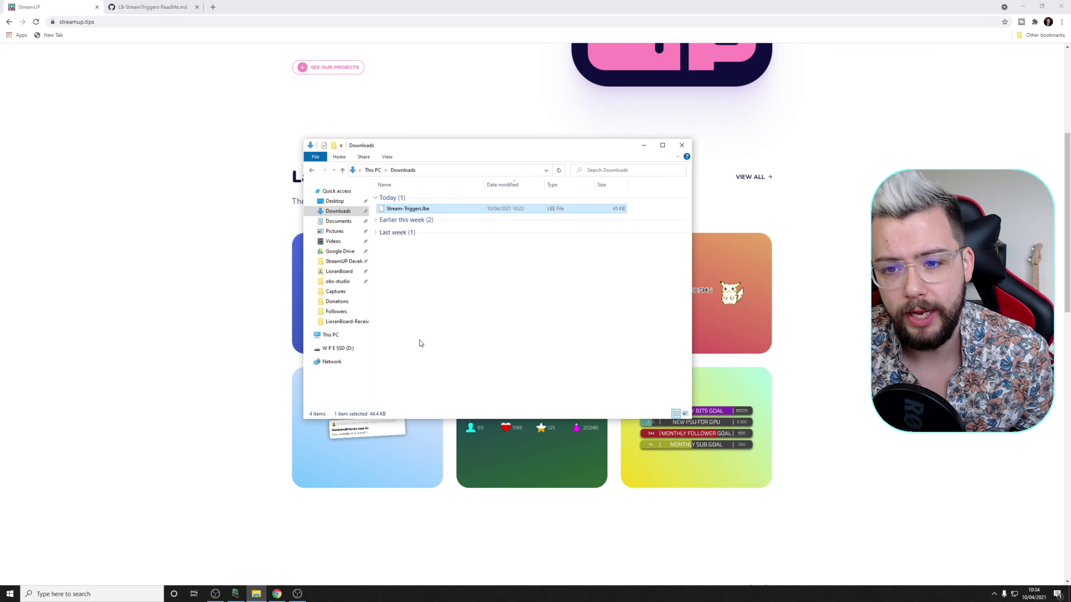
Paste it into lioranboard\LioranBoard-Receiver-PC-\Ext, then go back to the receiver folder
left_click(342, 261)
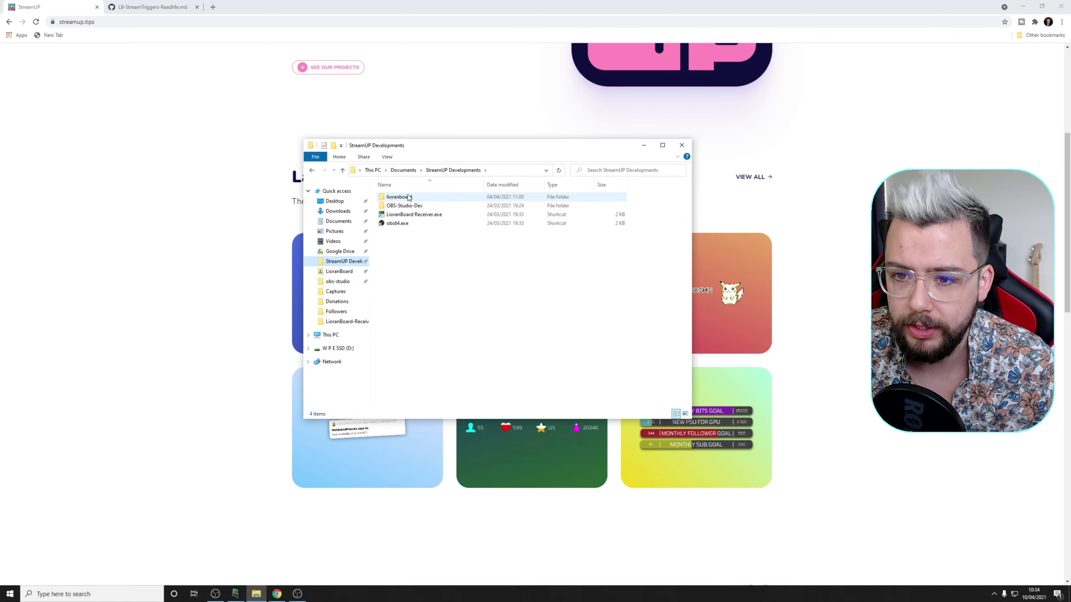
double_click(396, 196)
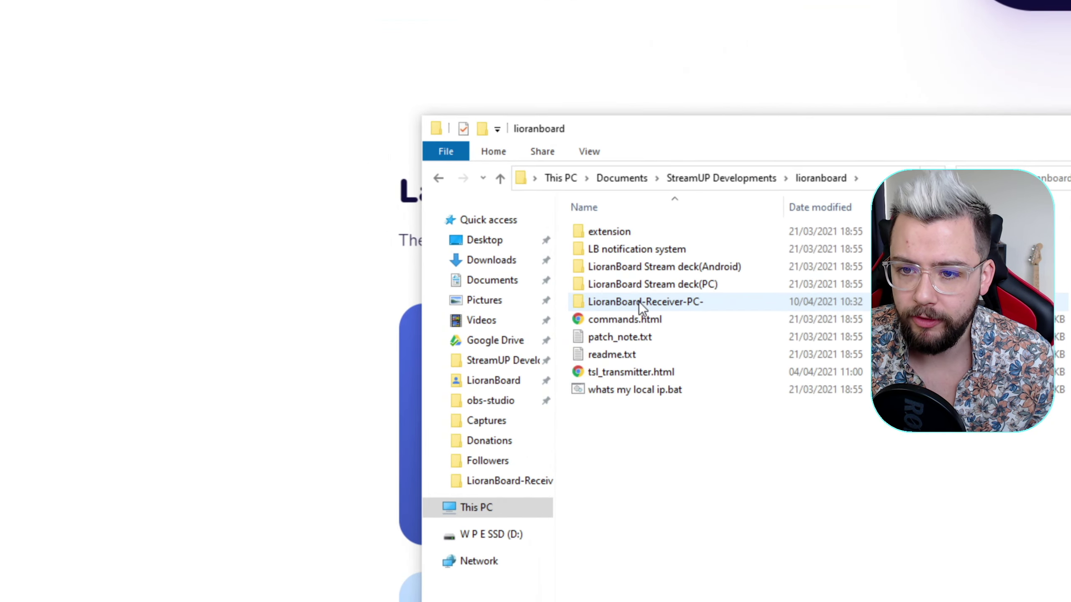
double_click(668, 308)
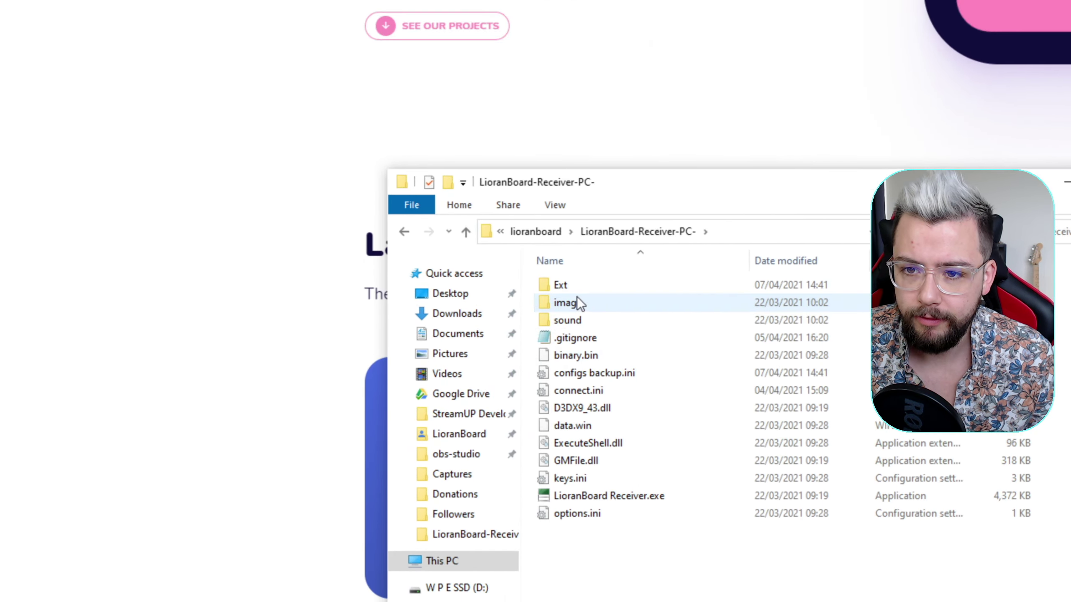
double_click(567, 301)
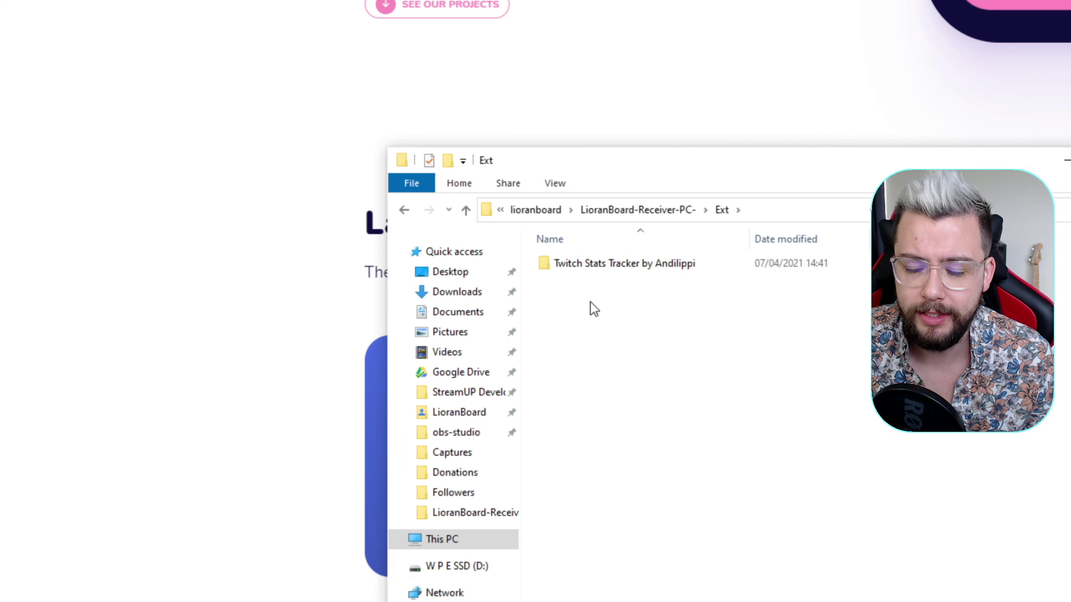
right_click(591, 336)
left_click(632, 415)
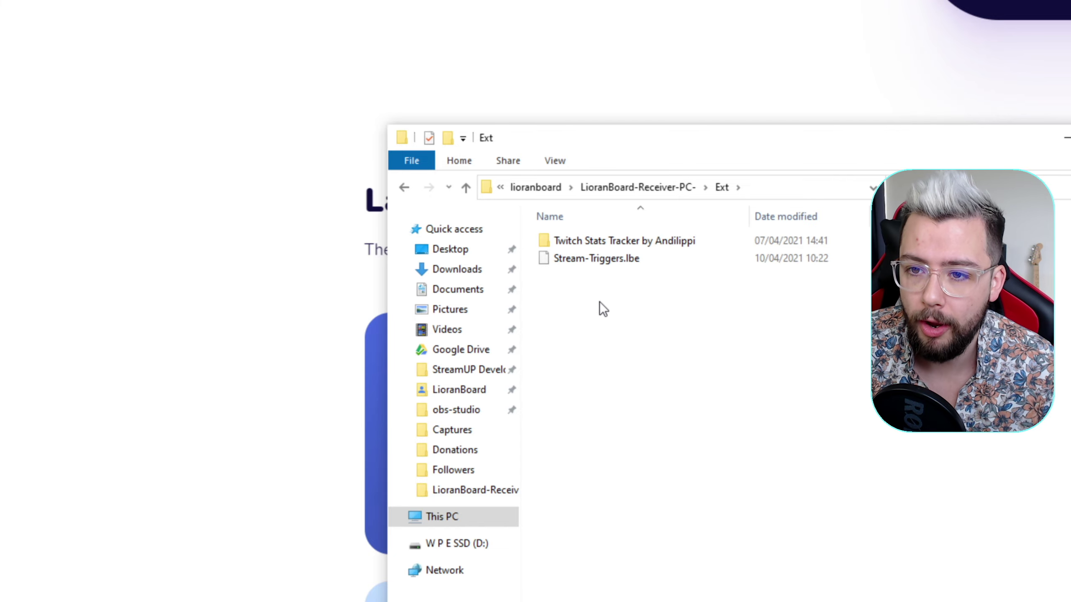
left_click(404, 188)
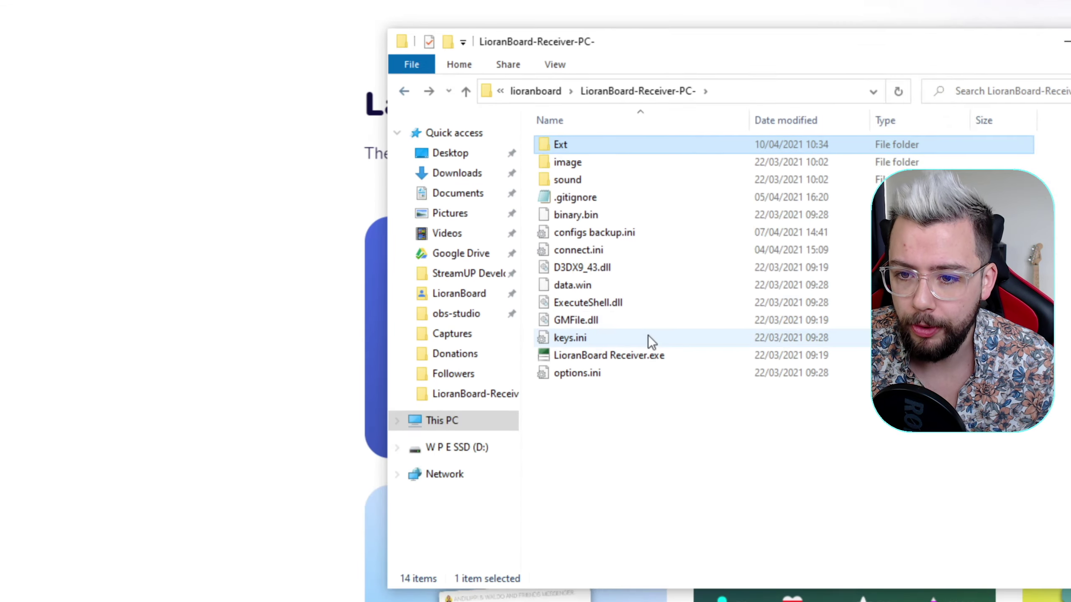
Launch LioranBoard Receiver.exe and connect it to OBS and Twitch
double_click(631, 355)
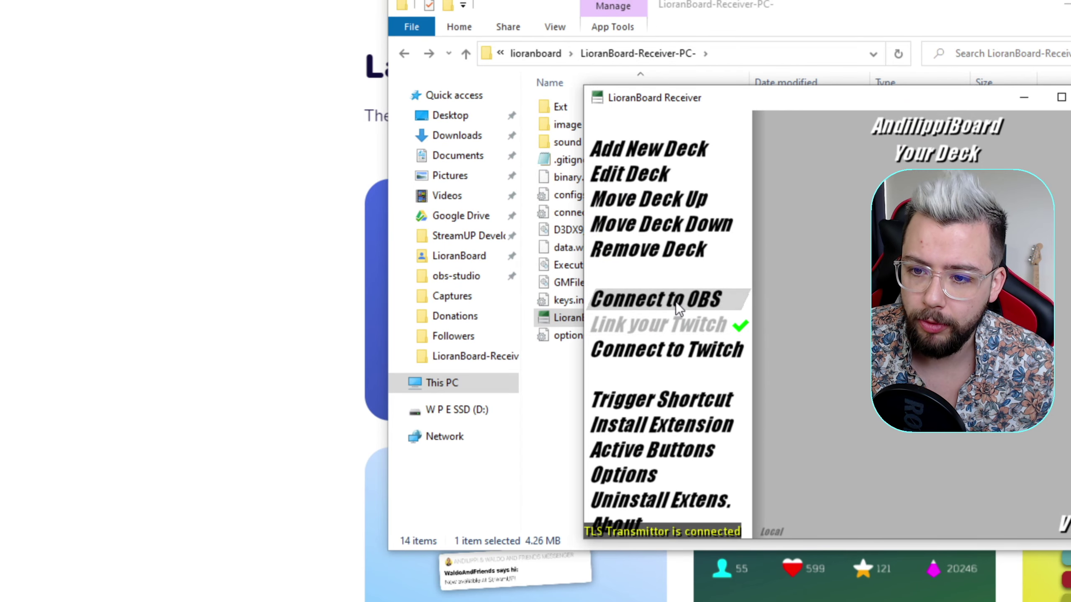
left_click(676, 301)
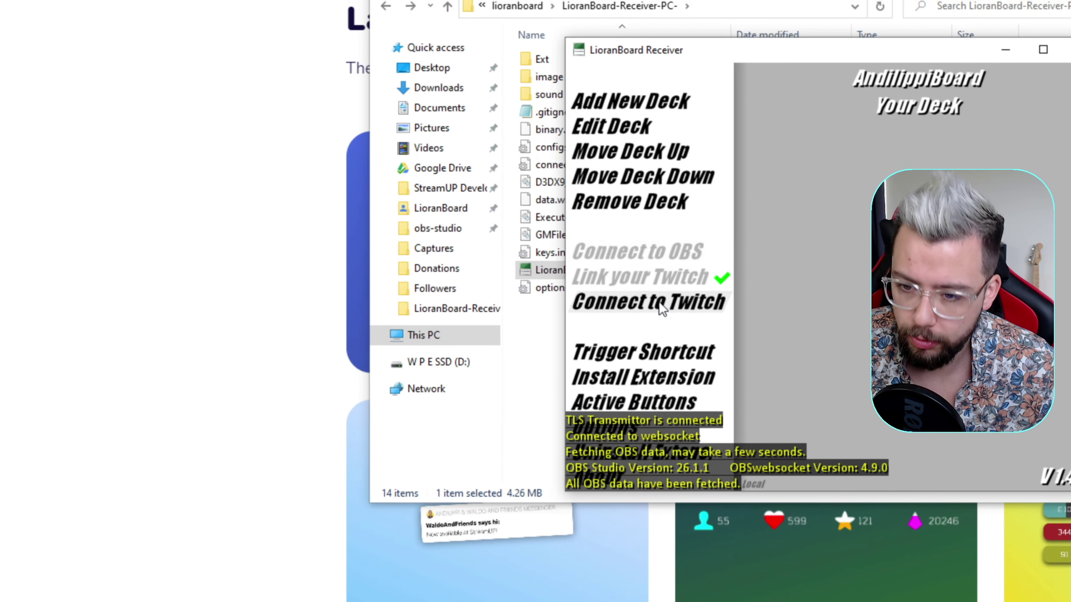
left_click(659, 302)
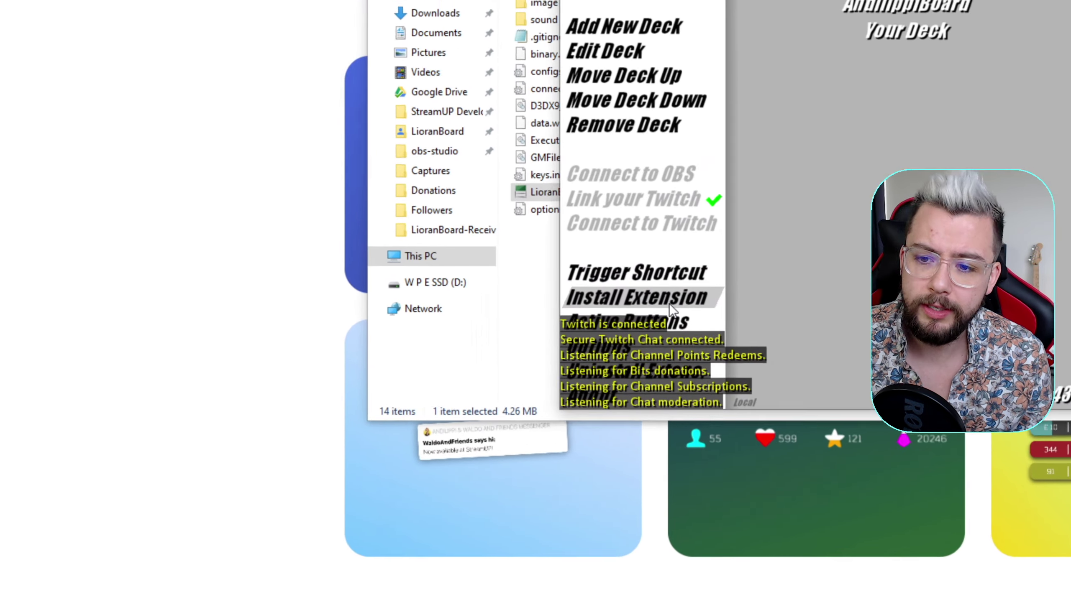
Start Install Extension and pick Ext\Stream-Triggers.lbe as the extension file
left_click(459, 361)
left_click(564, 317)
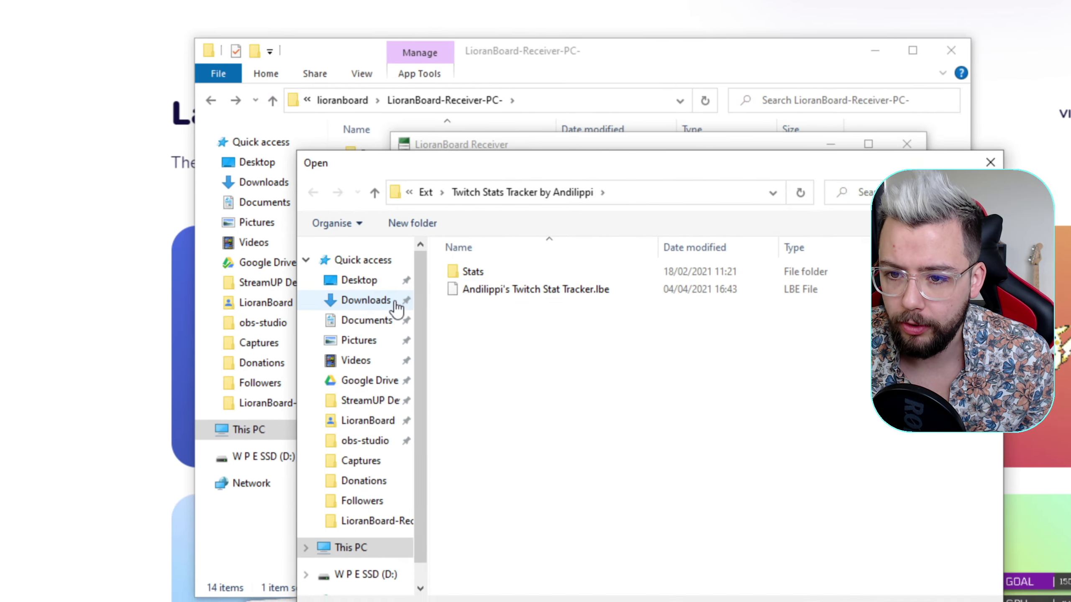
left_click(425, 192)
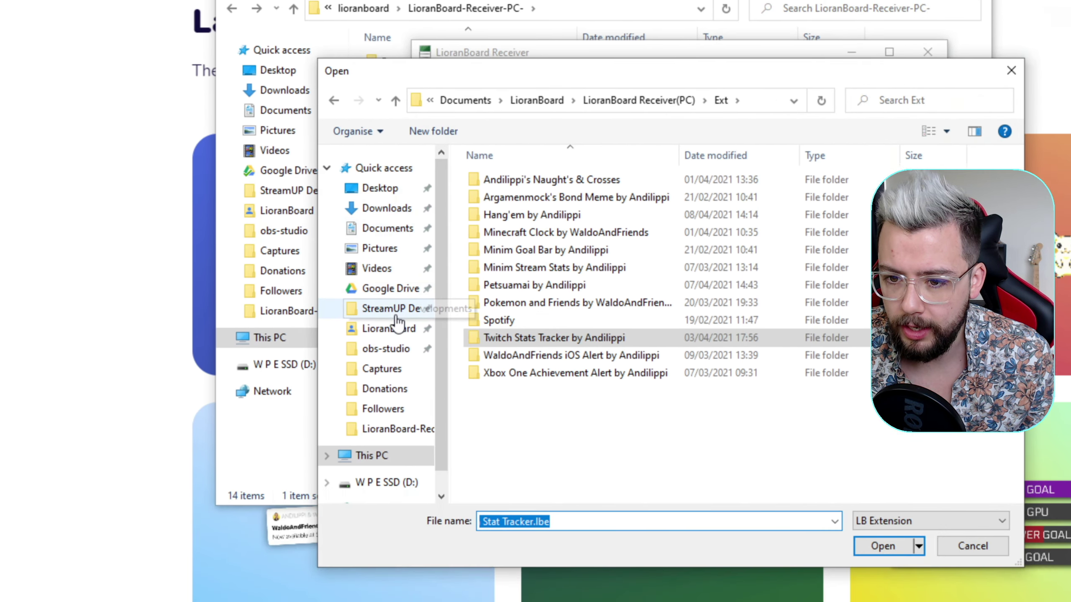
left_click(396, 314)
double_click(502, 301)
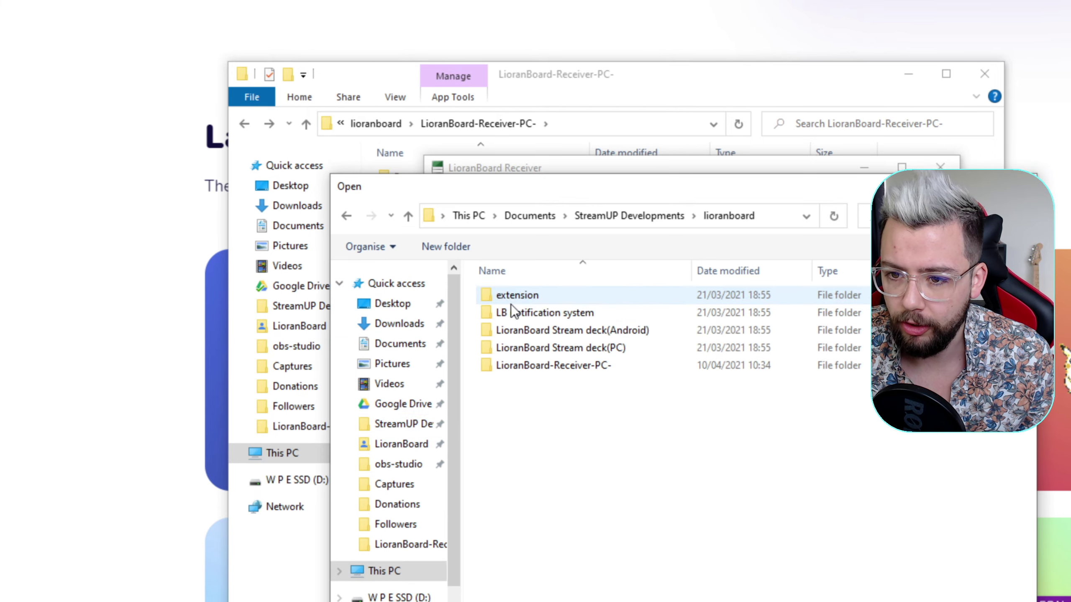
double_click(548, 365)
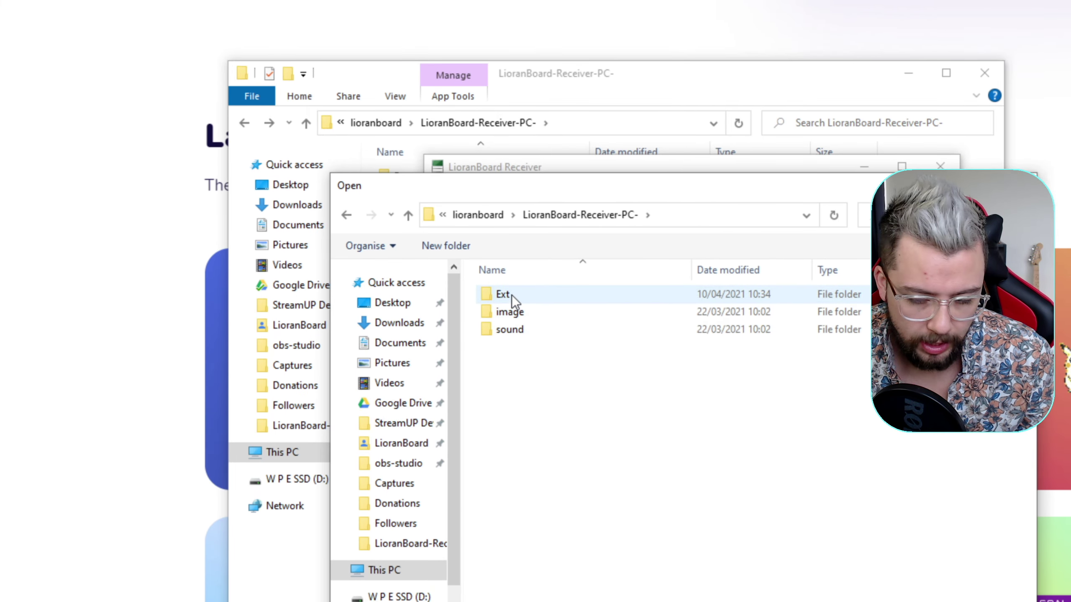
double_click(503, 294)
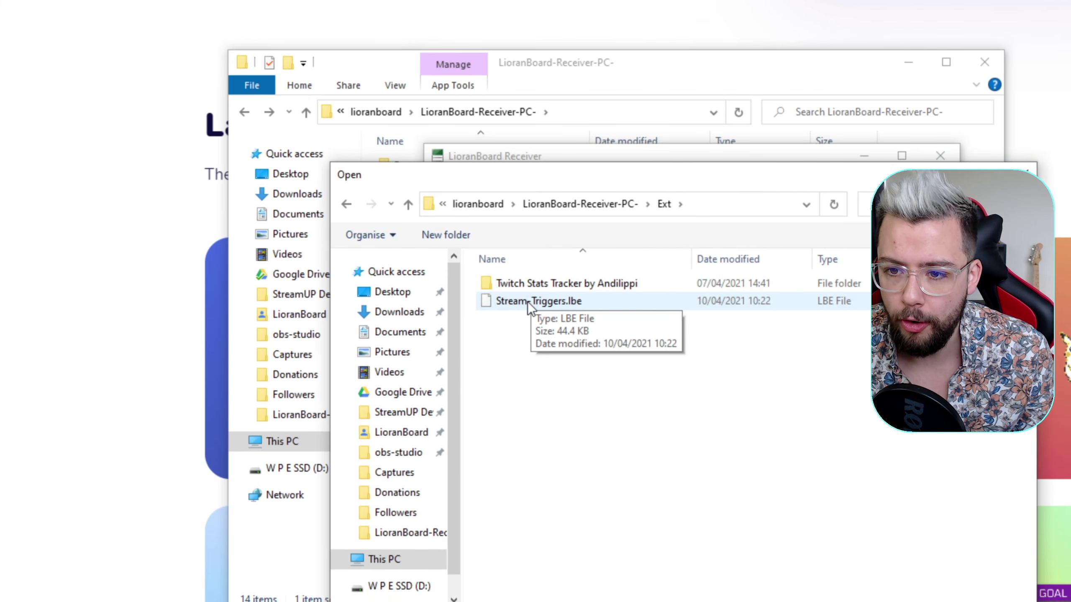
left_click(543, 305)
double_click(557, 301)
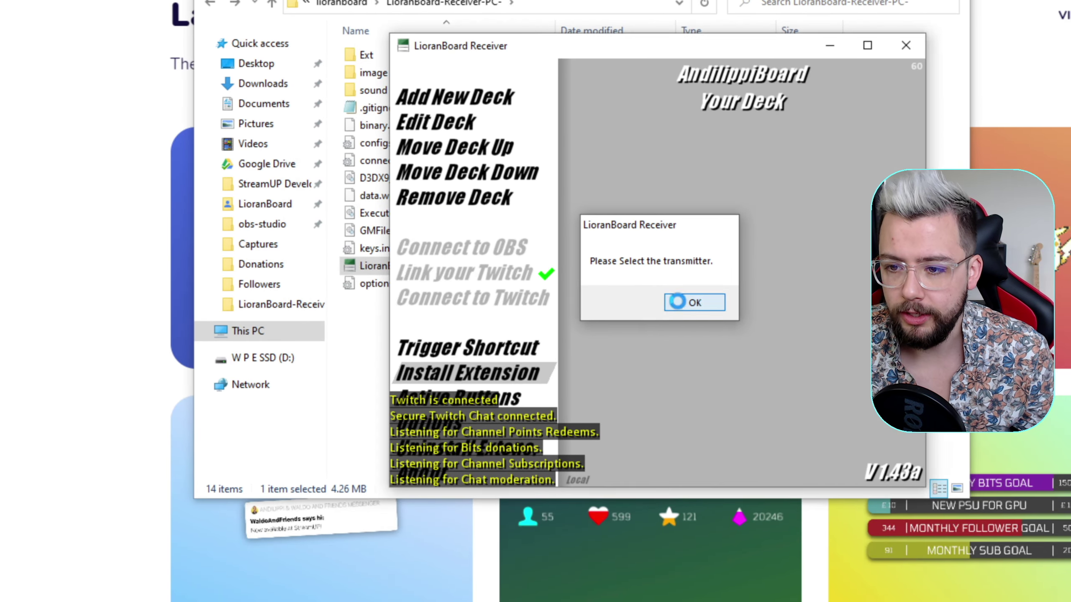
Save over the existing tsl_transmitter.html and confirm replacing the Stream Triggers extension
left_click(723, 411)
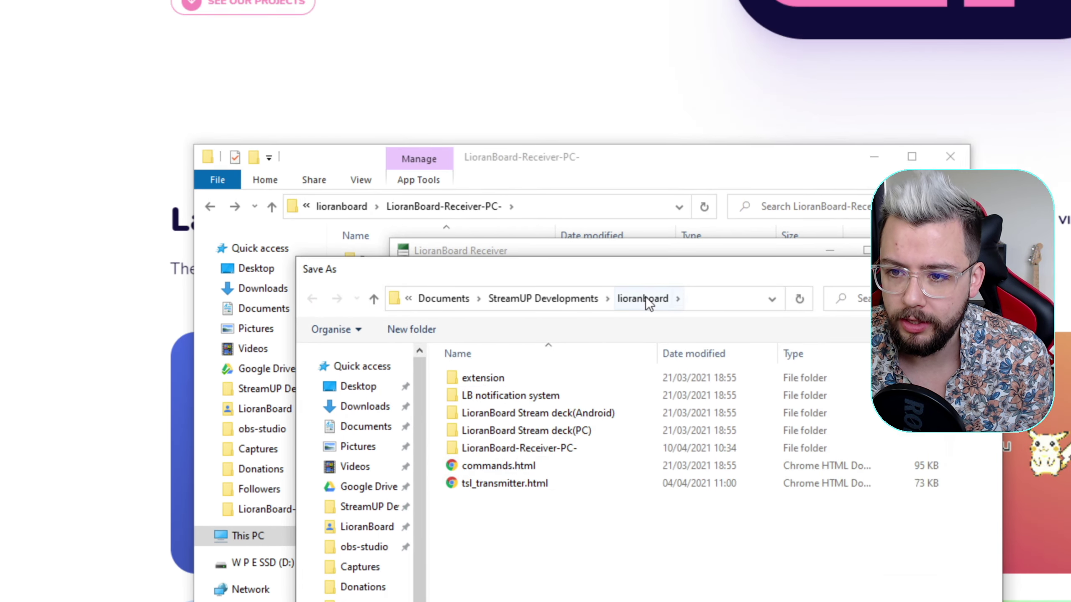
left_click(572, 300)
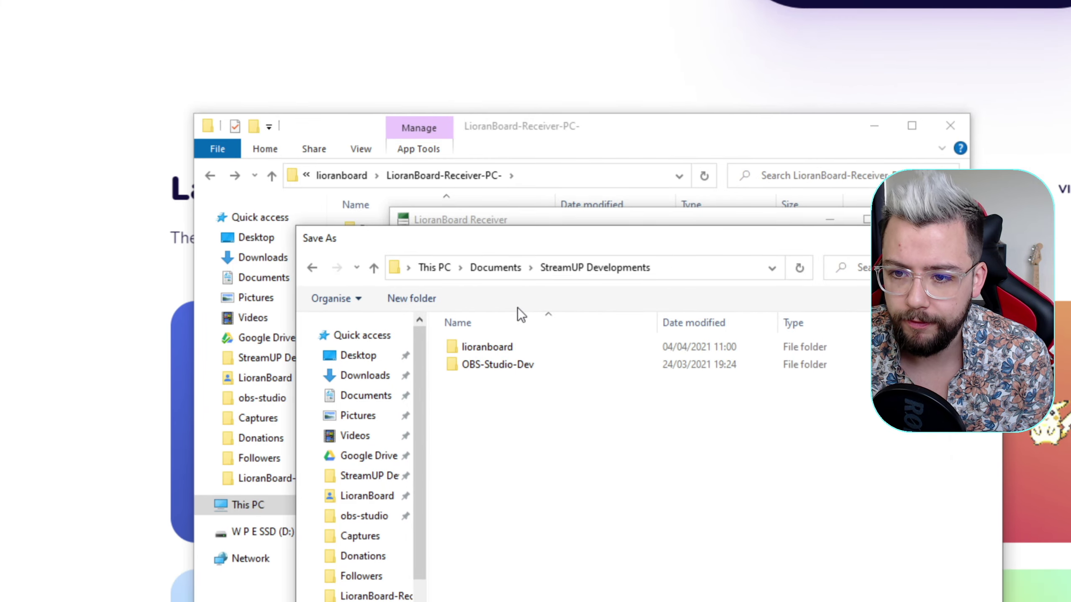
double_click(470, 307)
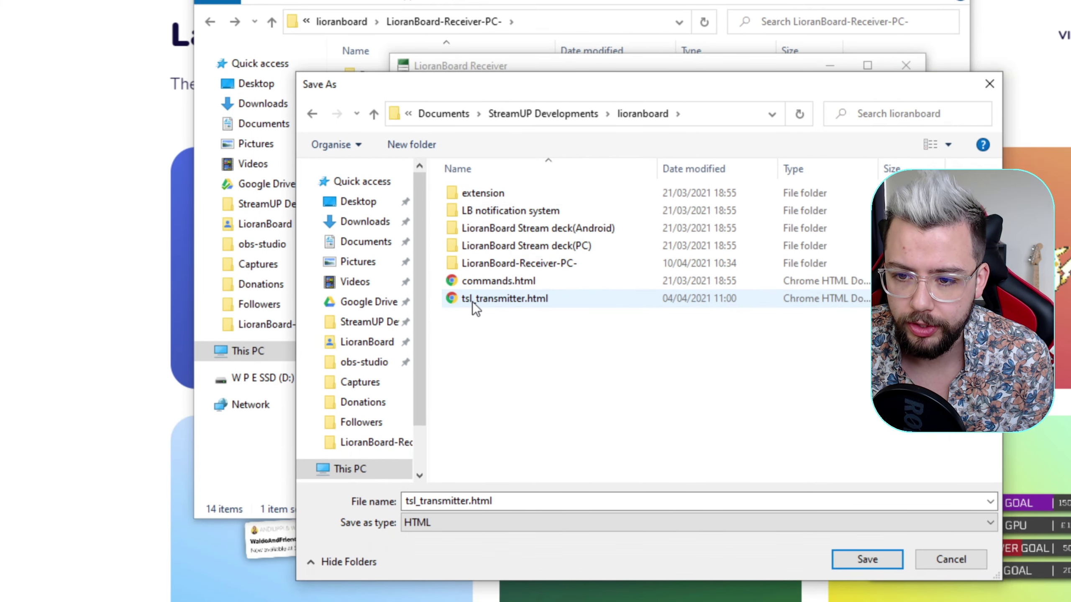
double_click(514, 301)
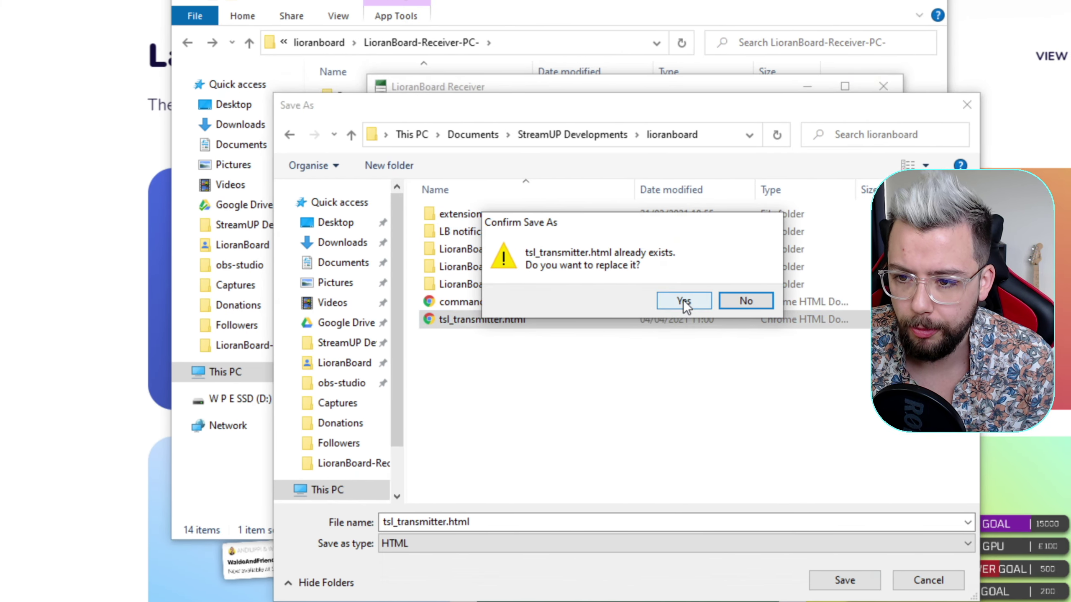
left_click(704, 278)
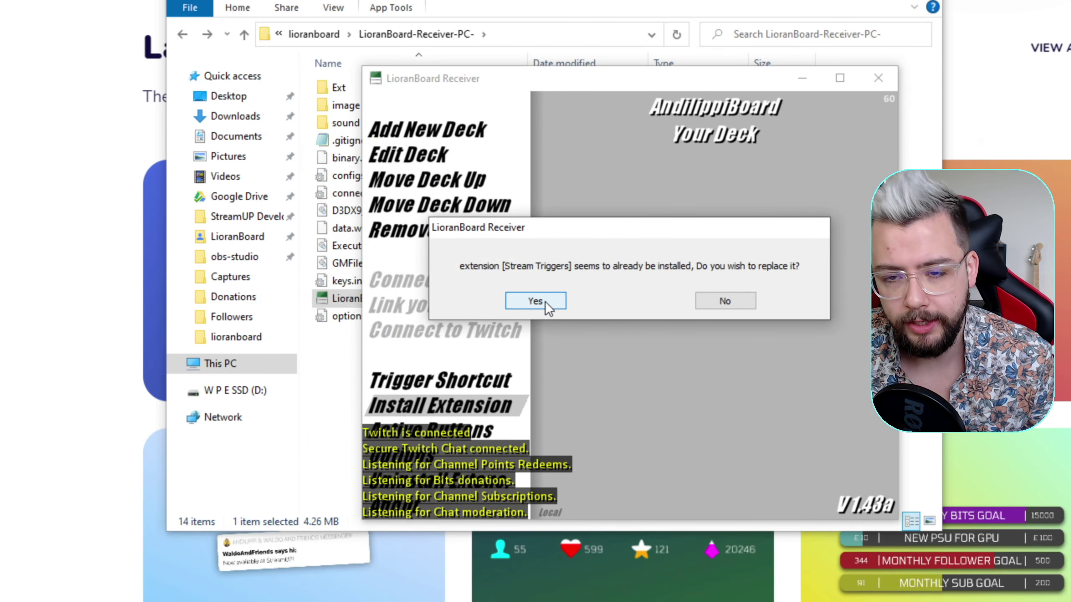
left_click(535, 301)
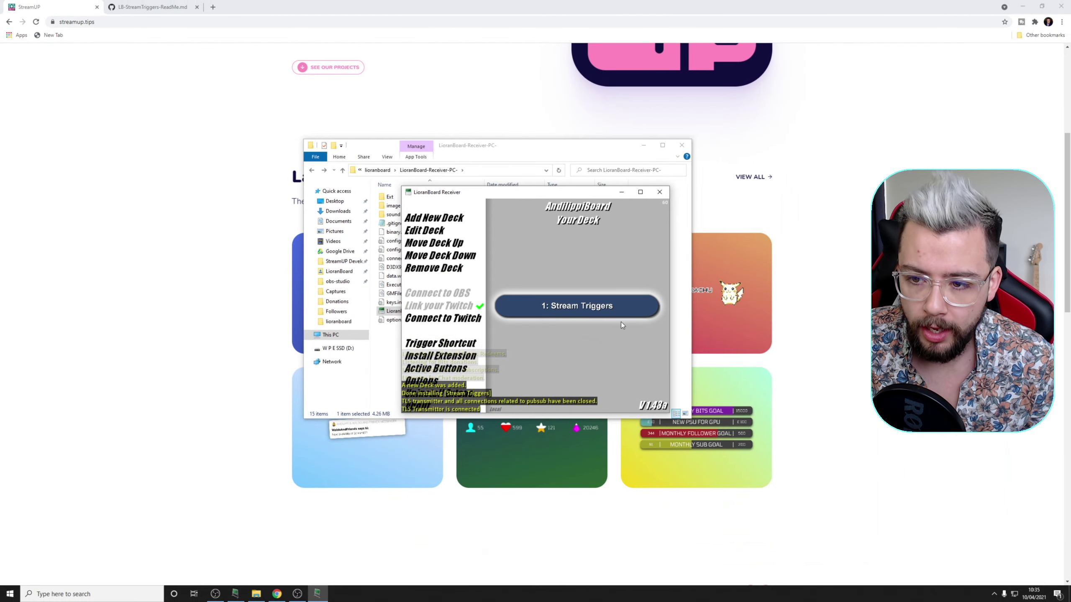
In the Stream Triggers deck, set the INIT button's Send to Extension Socket Service to StreamElements
double_click(567, 317)
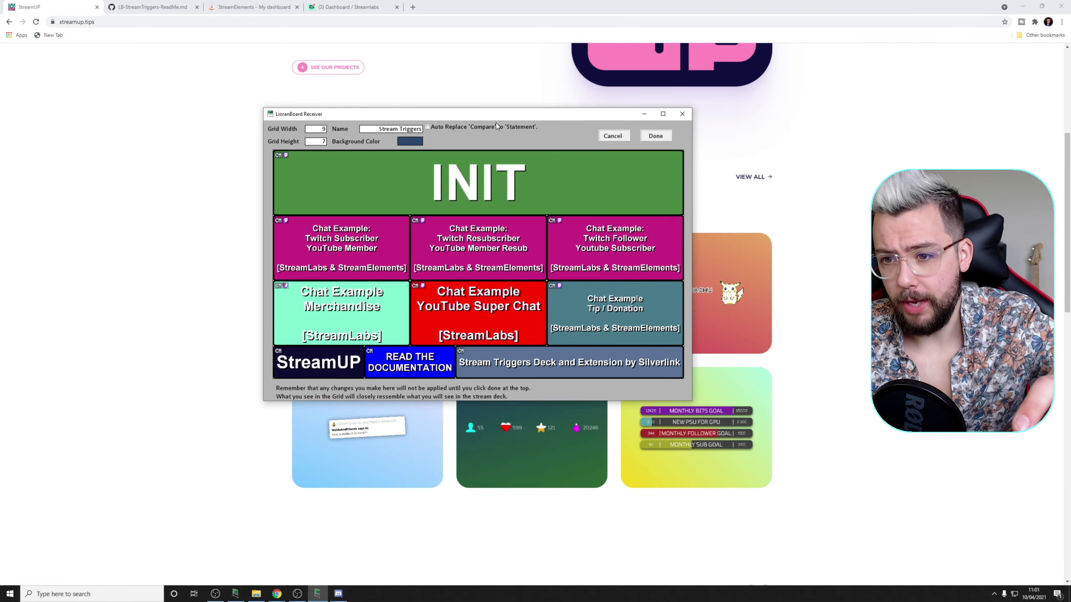
right_click(483, 177)
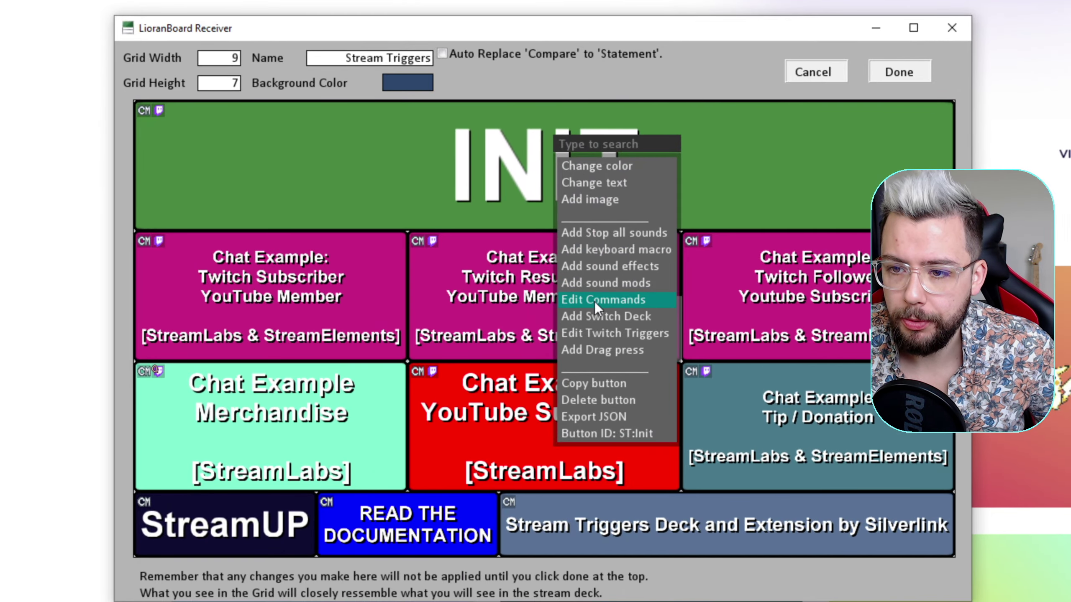
left_click(508, 250)
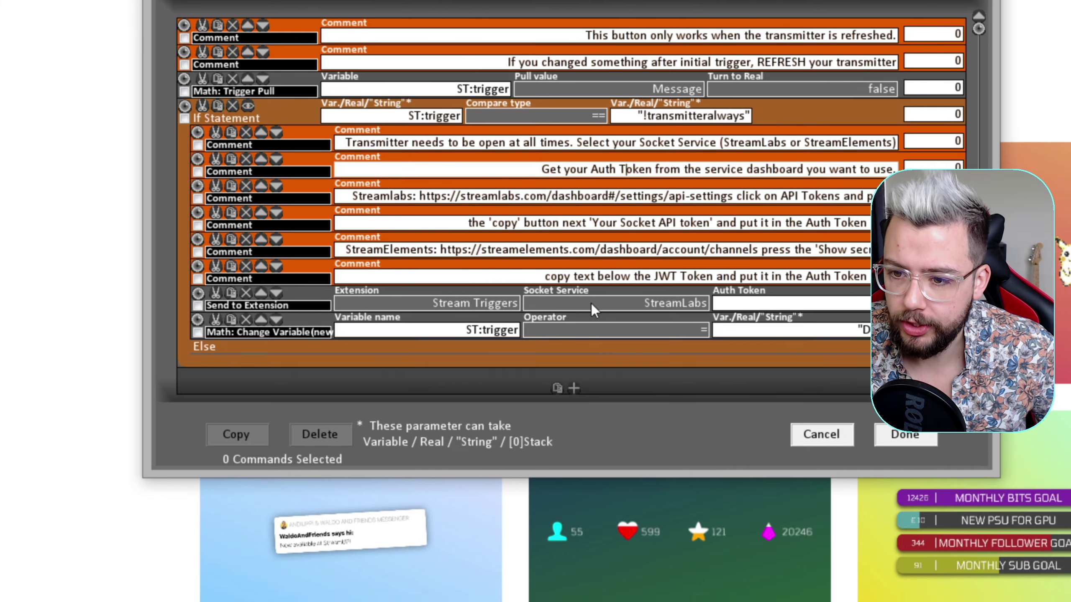
left_click(591, 303)
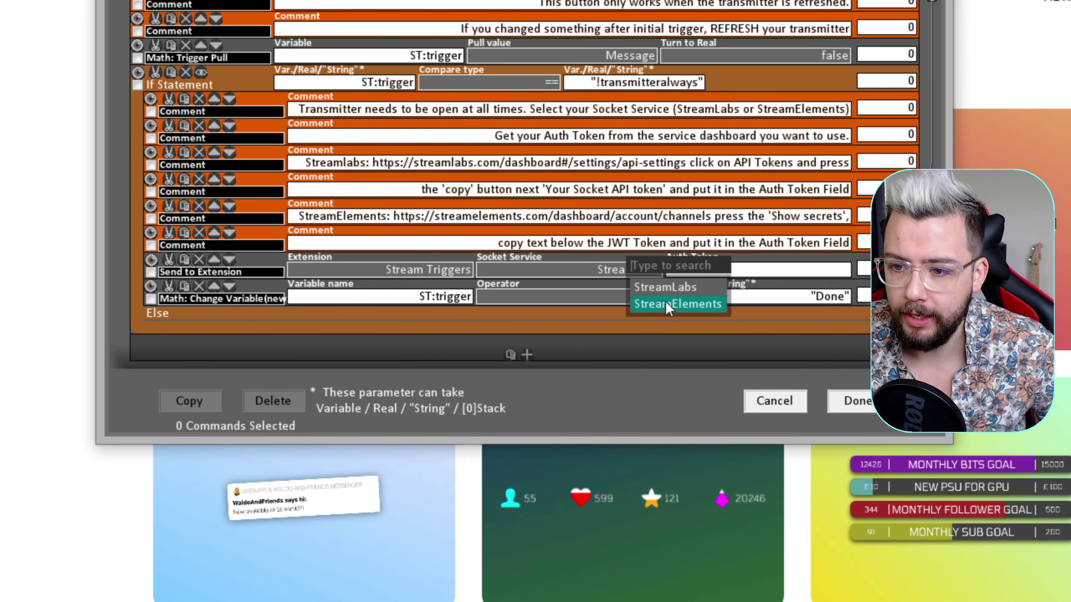
left_click(659, 301)
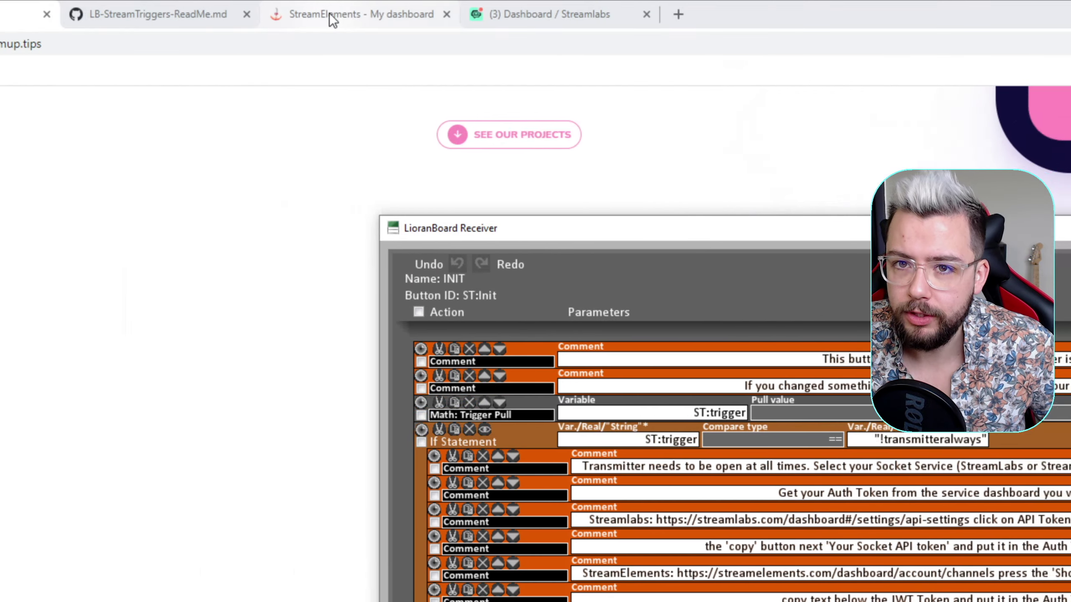
Copy the JWT Token from StreamElements channel settings, hiding secrets again afterward
left_click(333, 19)
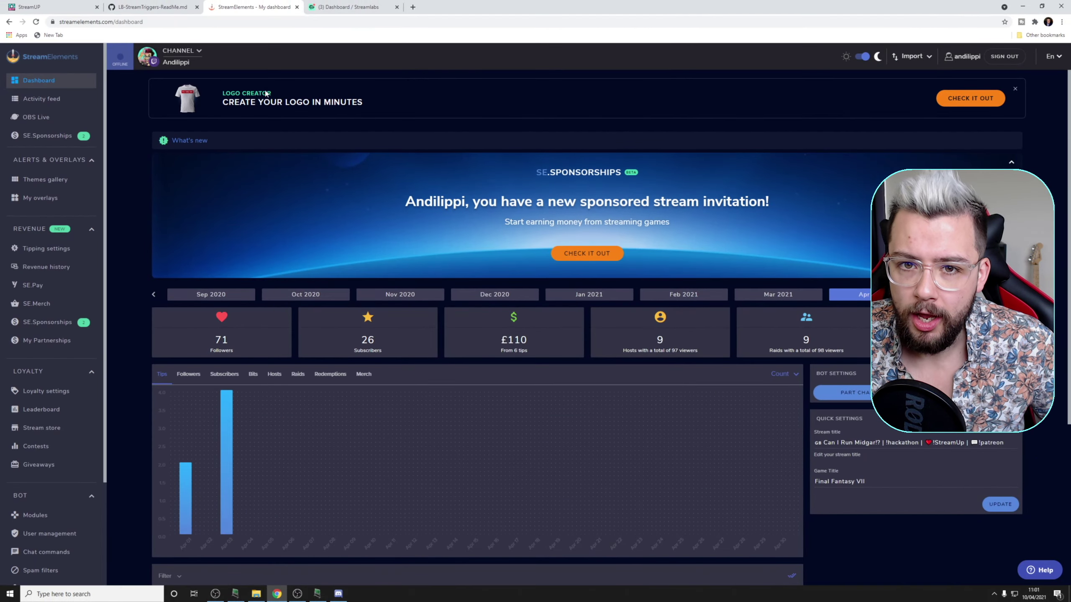
left_click(190, 65)
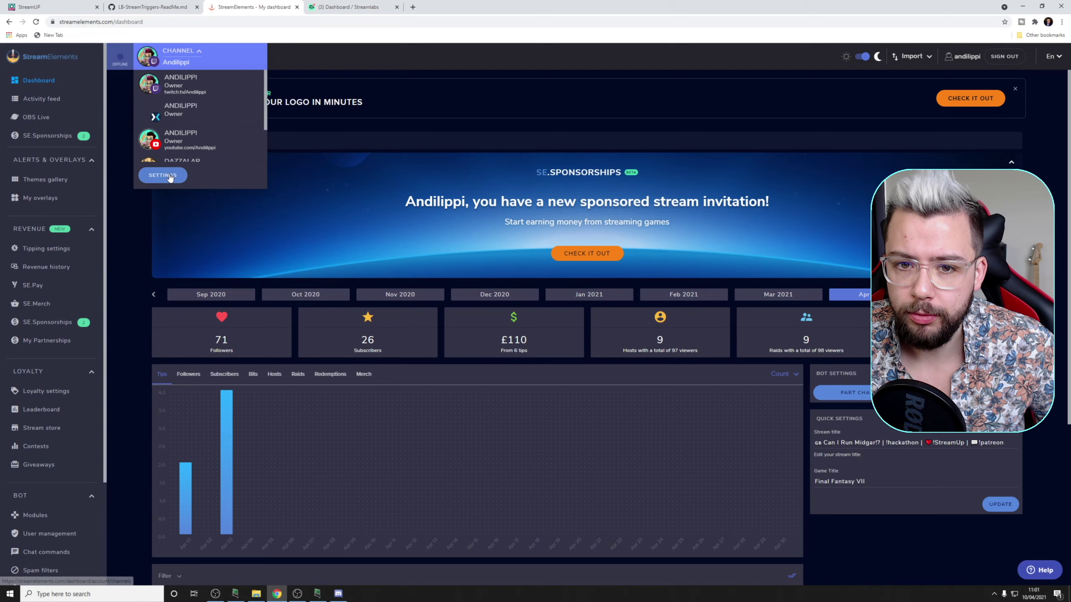
left_click(163, 175)
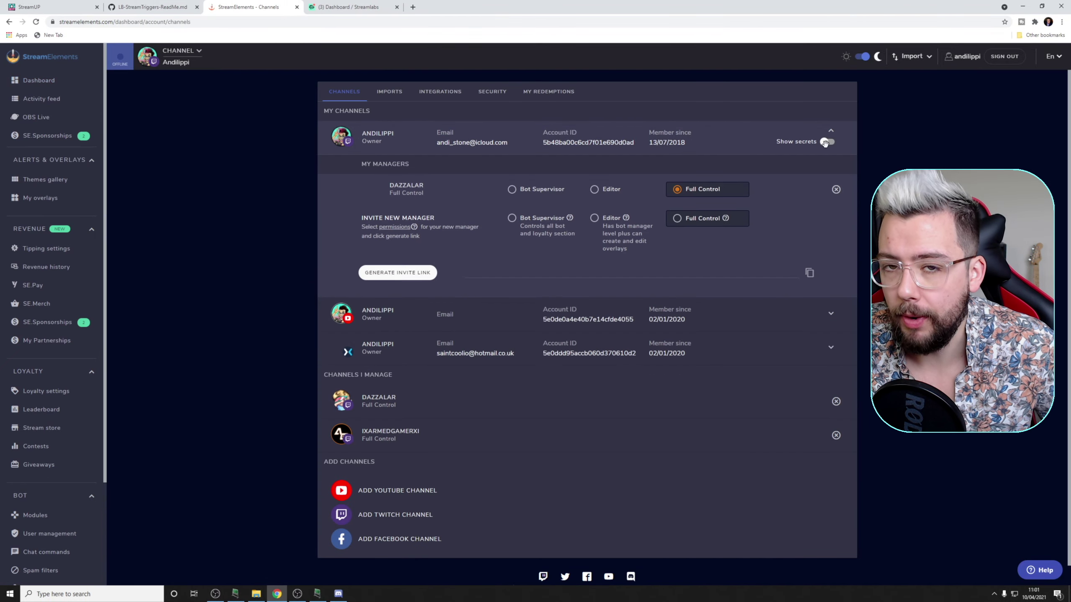
left_click(826, 143)
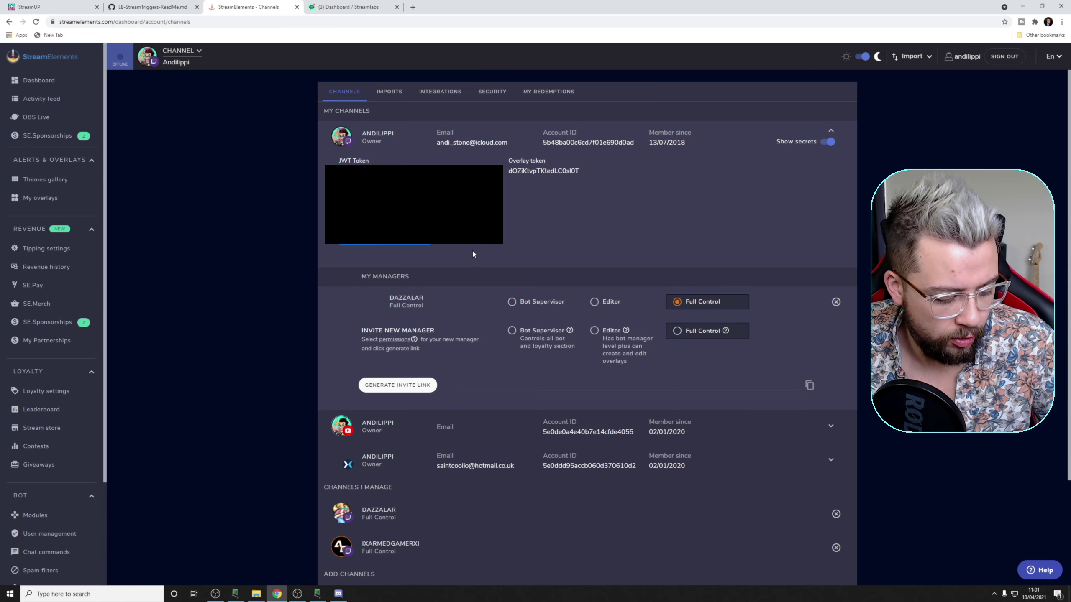
left_click(827, 141)
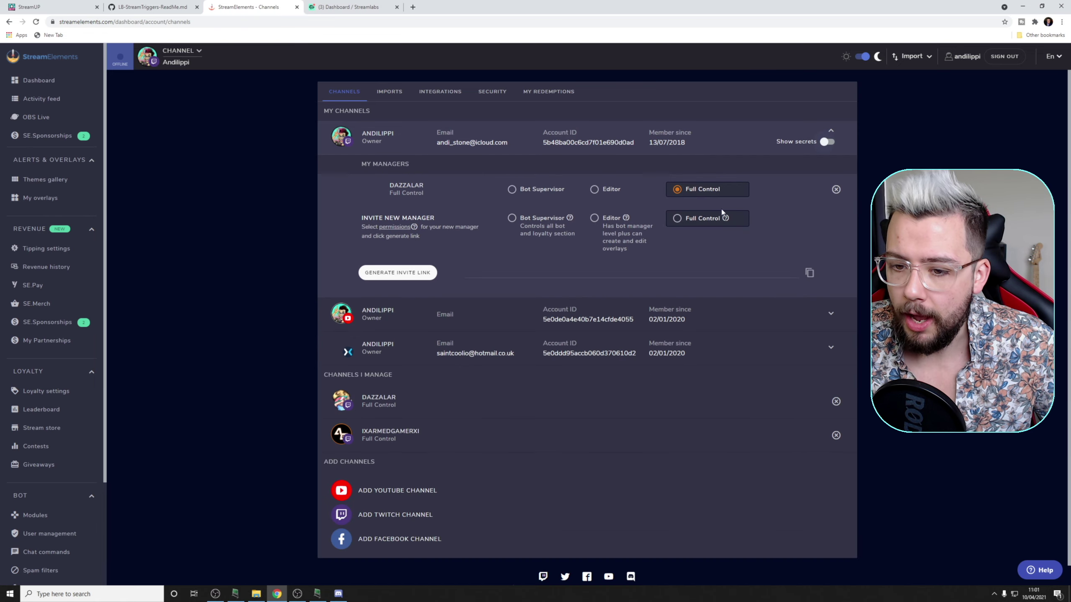
key("alt+Tab")
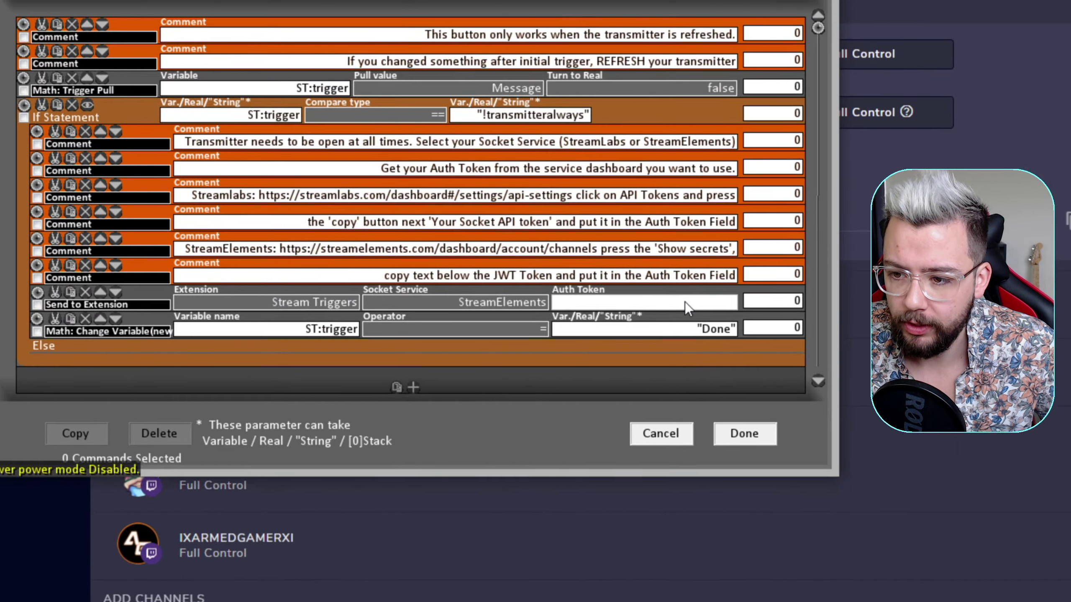
Paste the JWT into the INIT Auth Token field and save the command and Stream Triggers deck
left_click(614, 313)
key("ctrl+v")
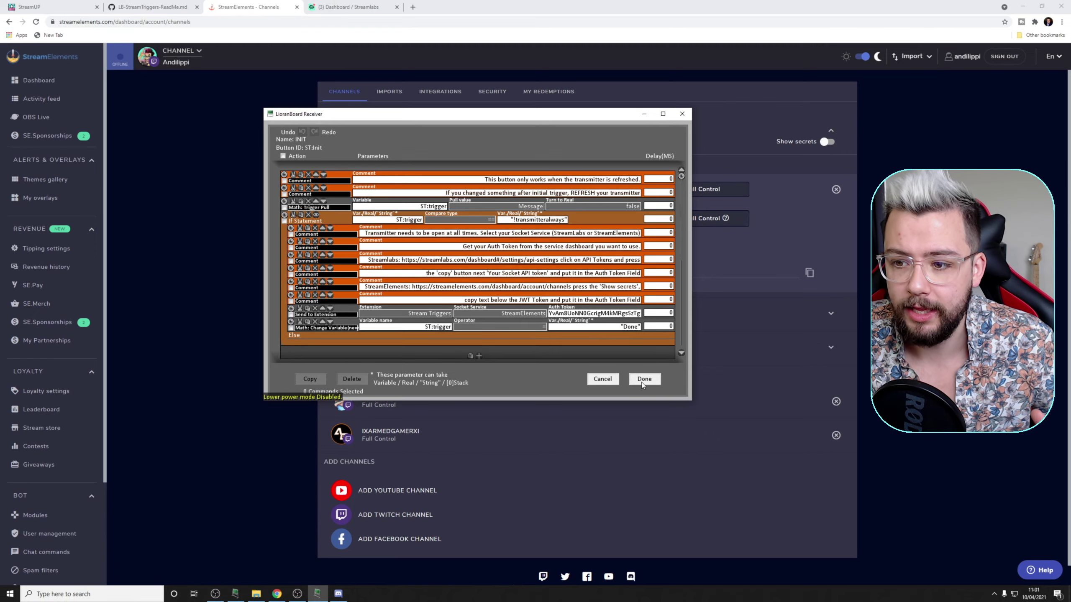
left_click(644, 379)
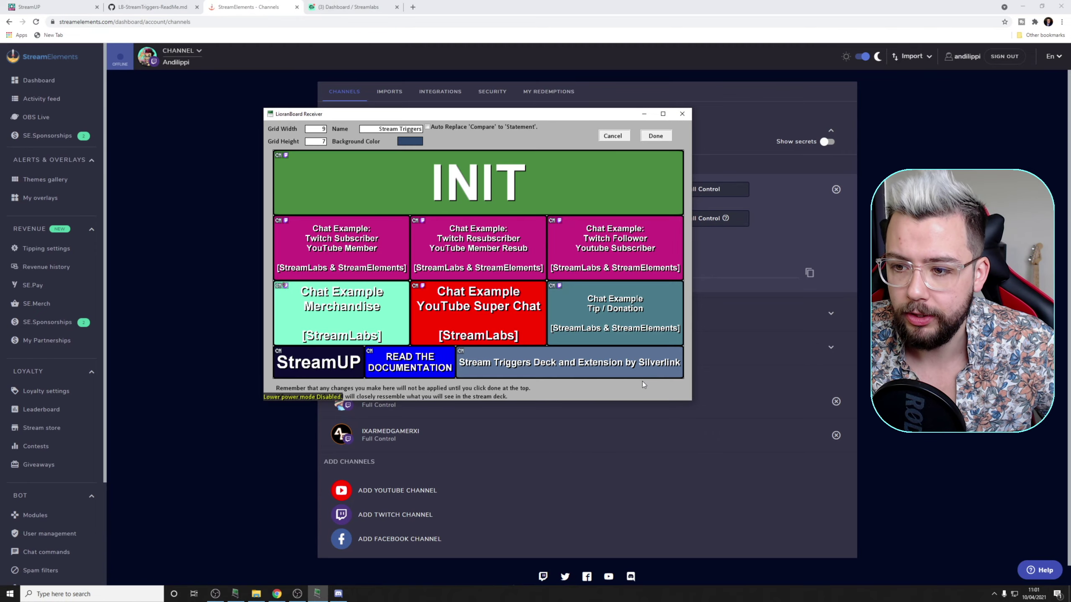
left_click(652, 136)
left_click(297, 594)
left_click(317, 594)
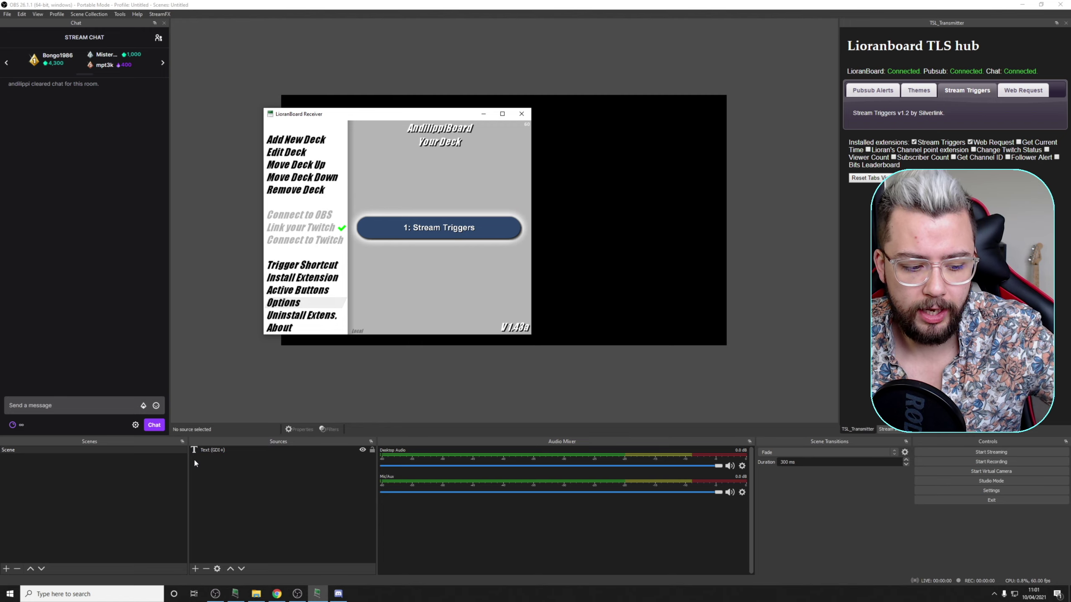
Emulate a Follower event from the Stream Goals Widget overlay editor and check the OBS chat
left_click(278, 598)
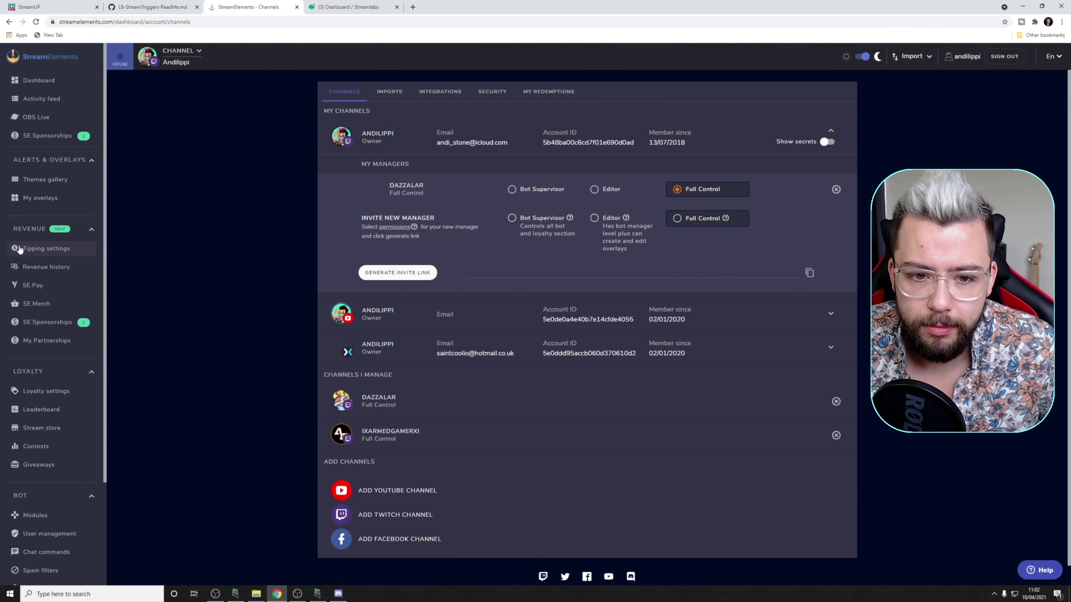
left_click(38, 198)
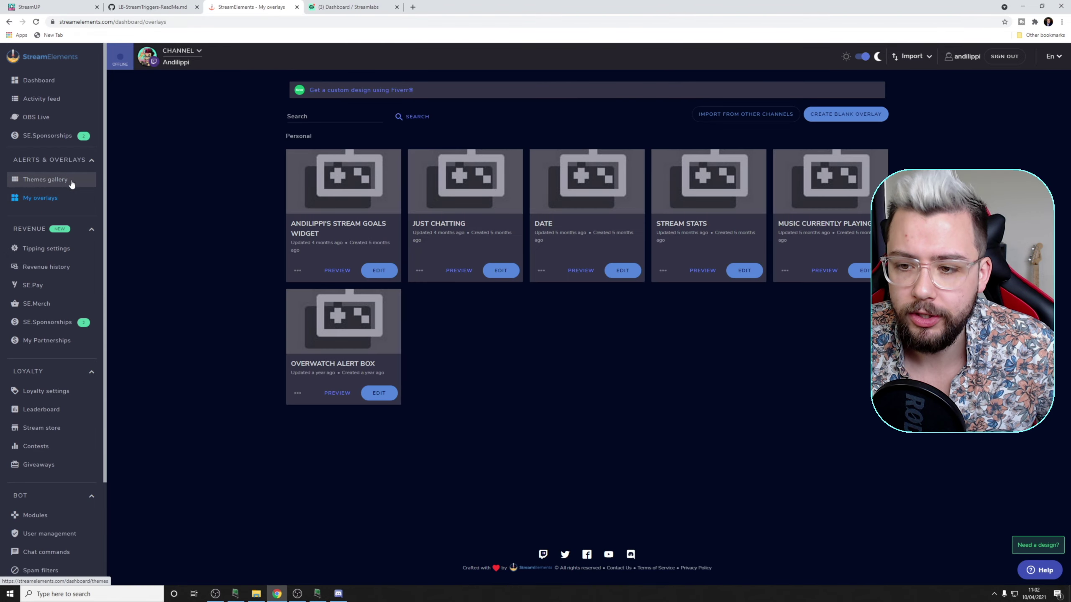
left_click(379, 271)
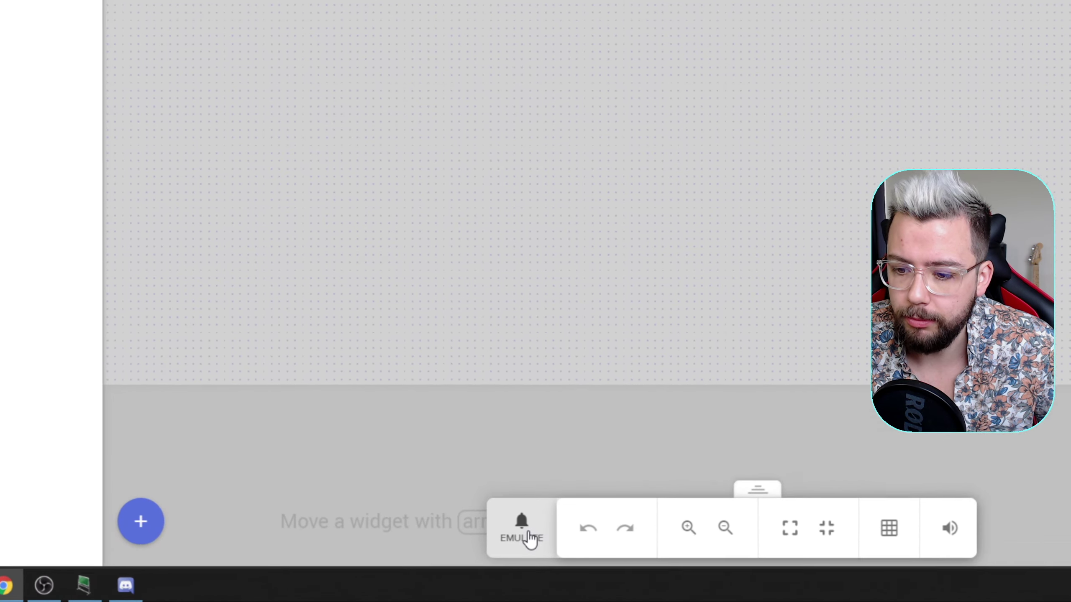
left_click(538, 555)
mouse_move(549, 422)
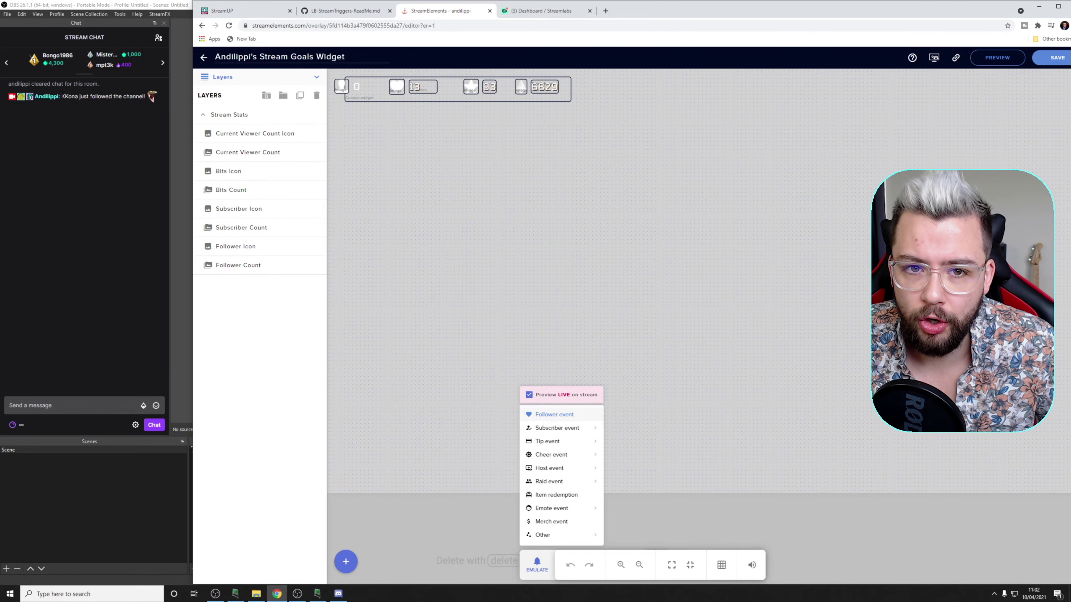
key("alt+Tab")
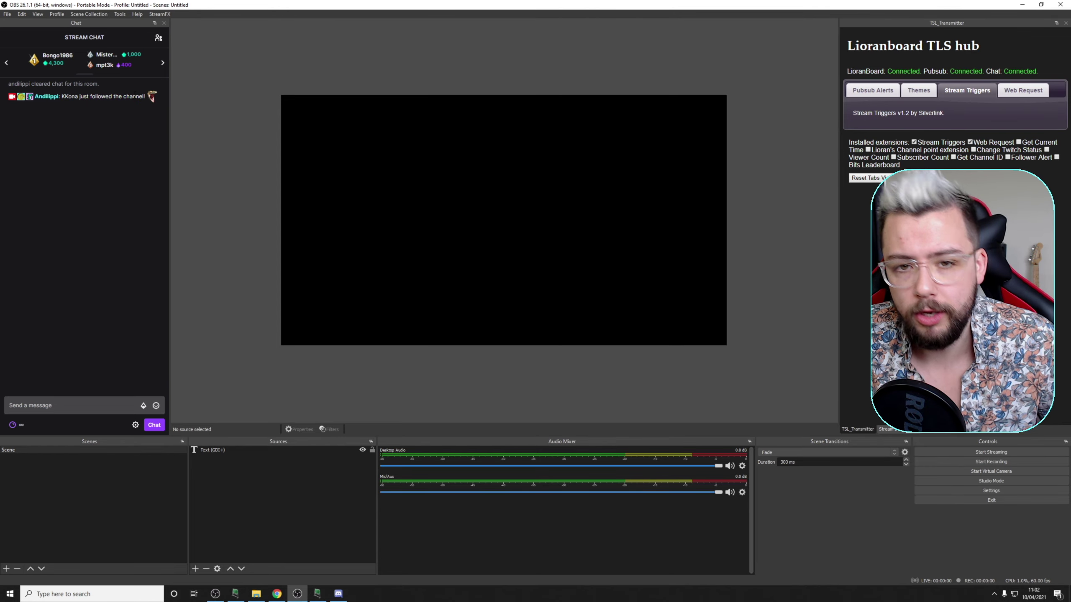
left_click(320, 594)
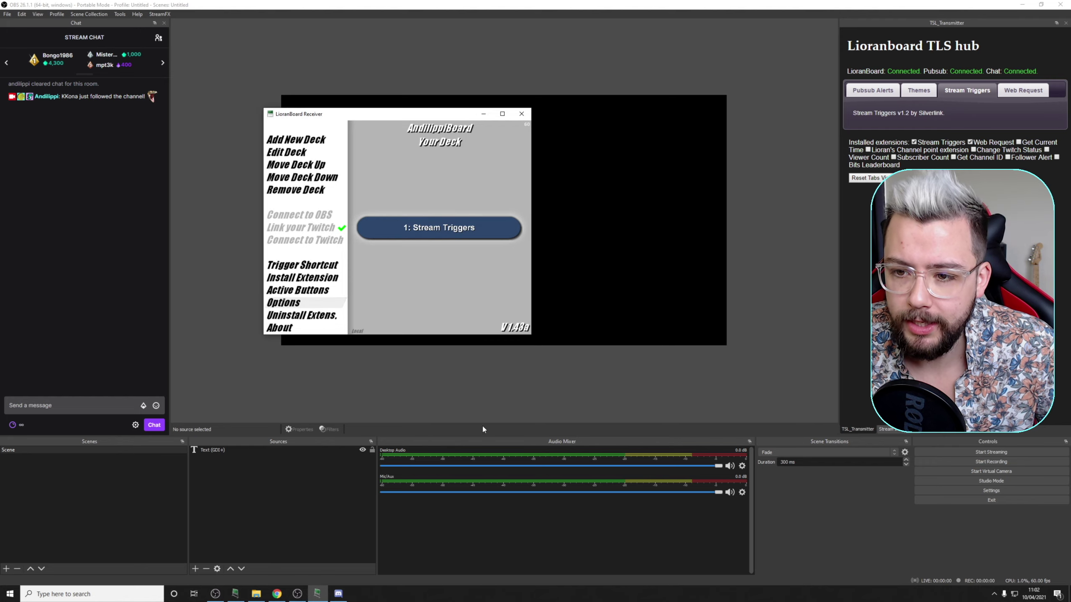
double_click(464, 226)
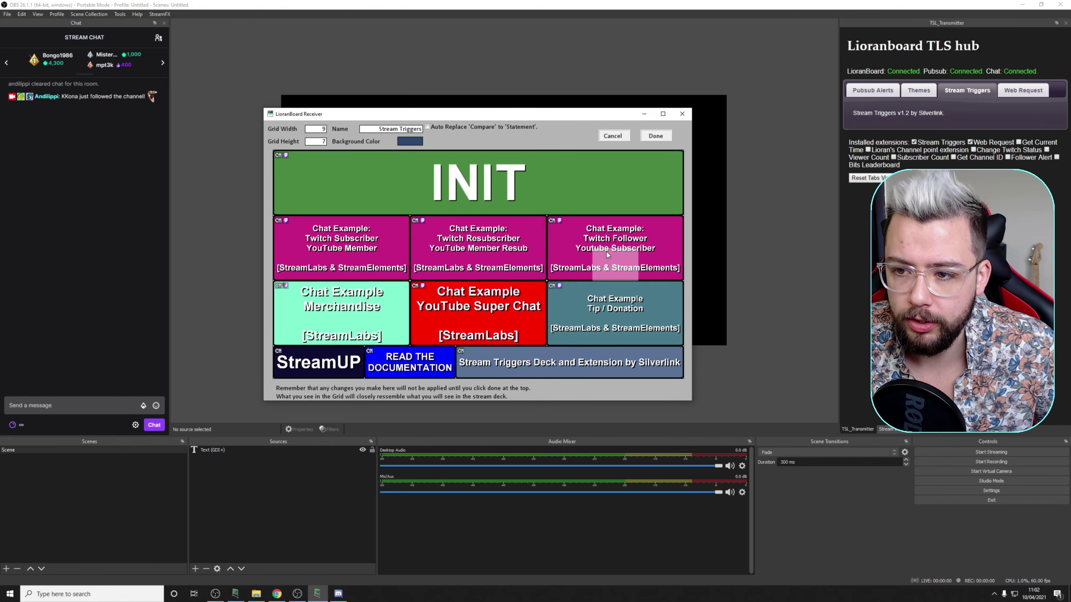
right_click(600, 240)
left_click(618, 310)
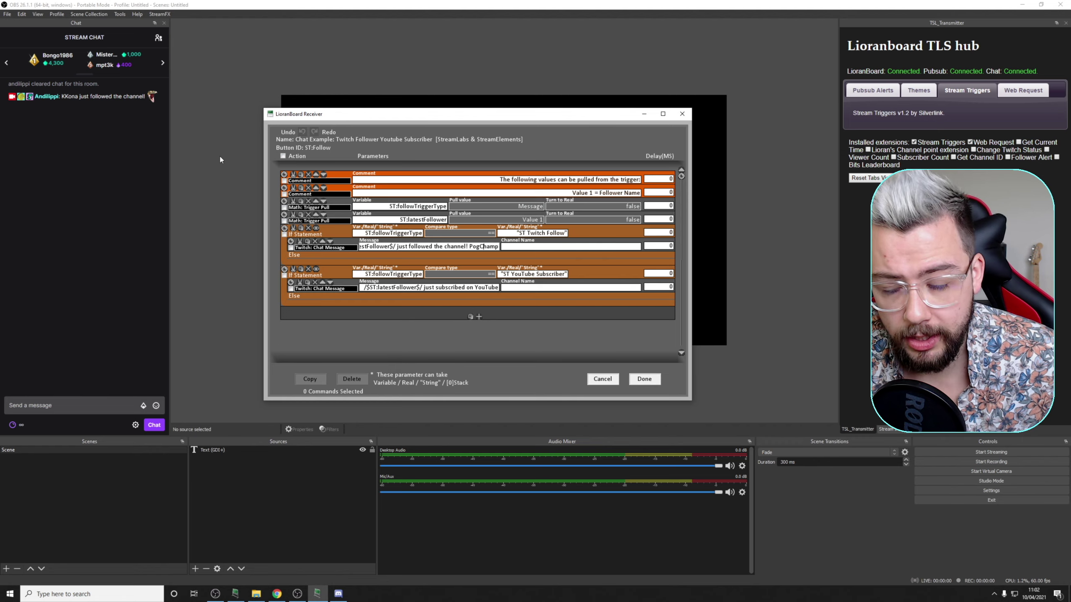
left_click(644, 379)
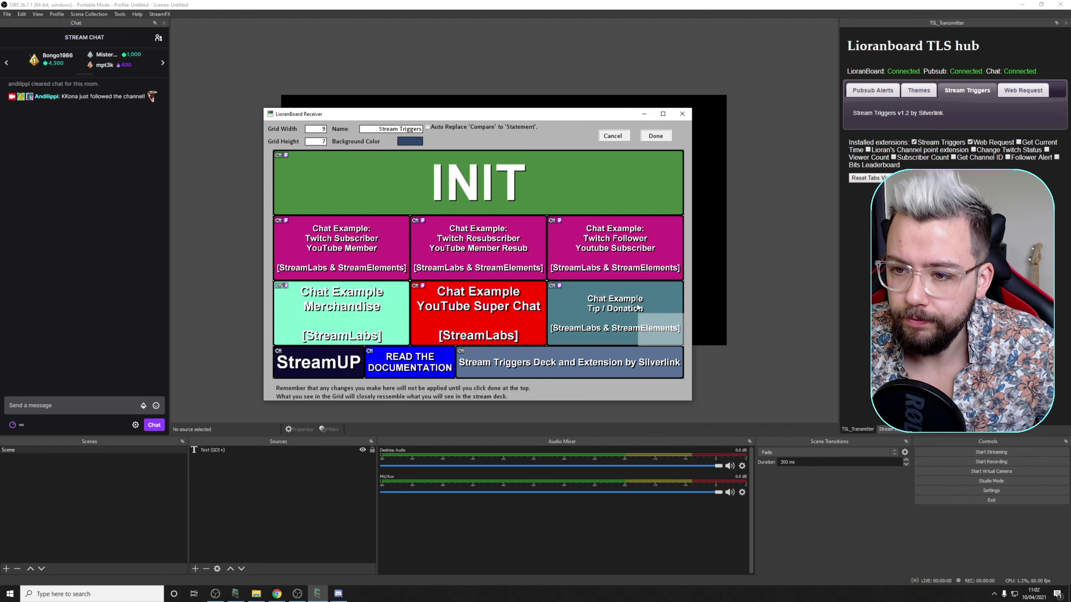
left_click(656, 137)
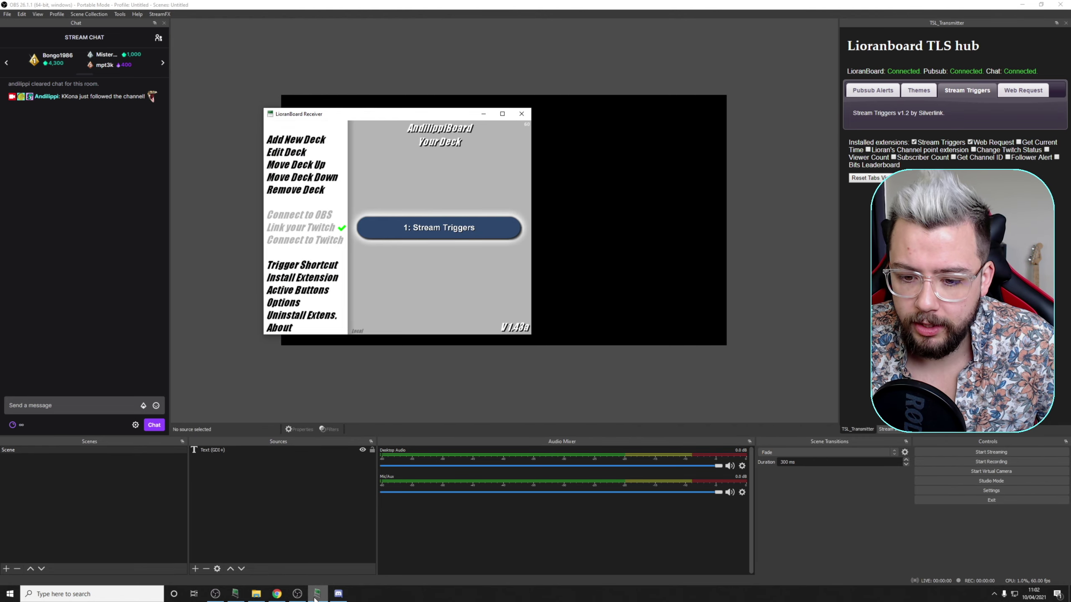
mouse_move(295, 597)
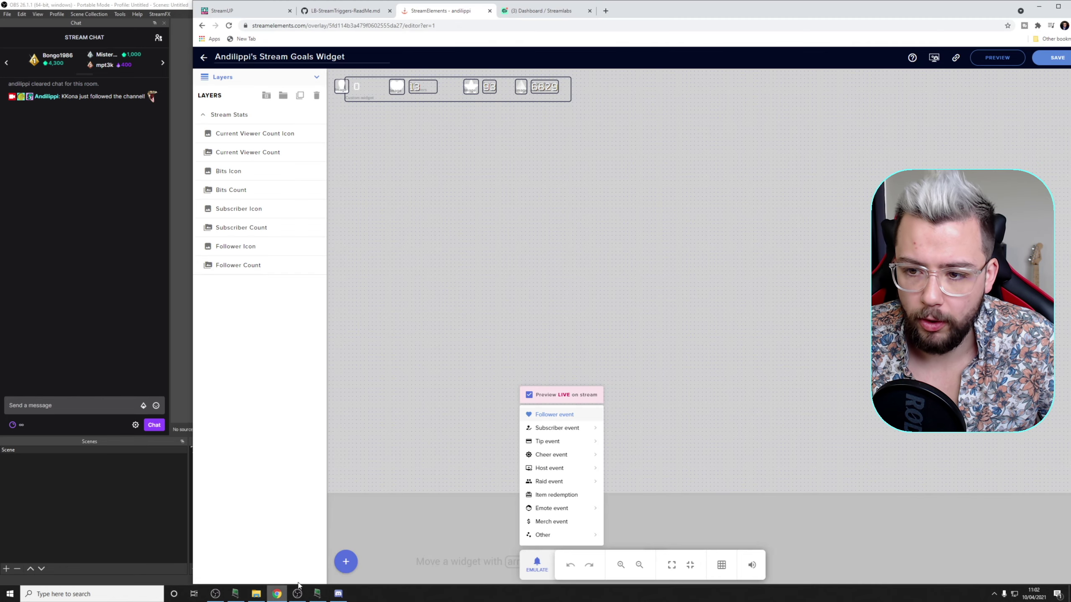
Emulate a $10 tip event and inspect the 'undefined' currency in the chat message
mouse_move(567, 441)
left_click(615, 416)
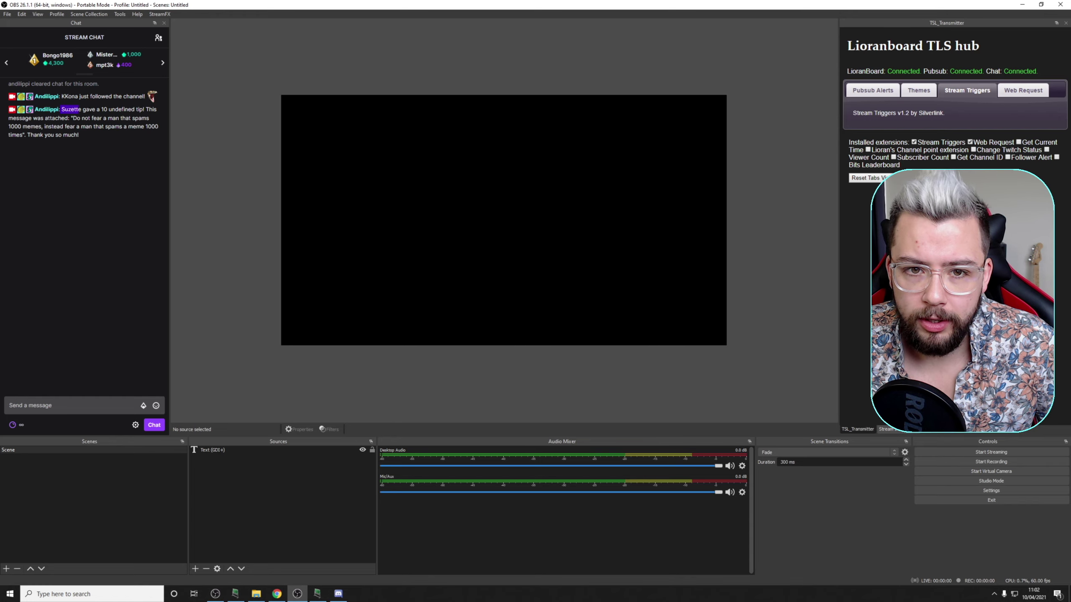
double_click(120, 109)
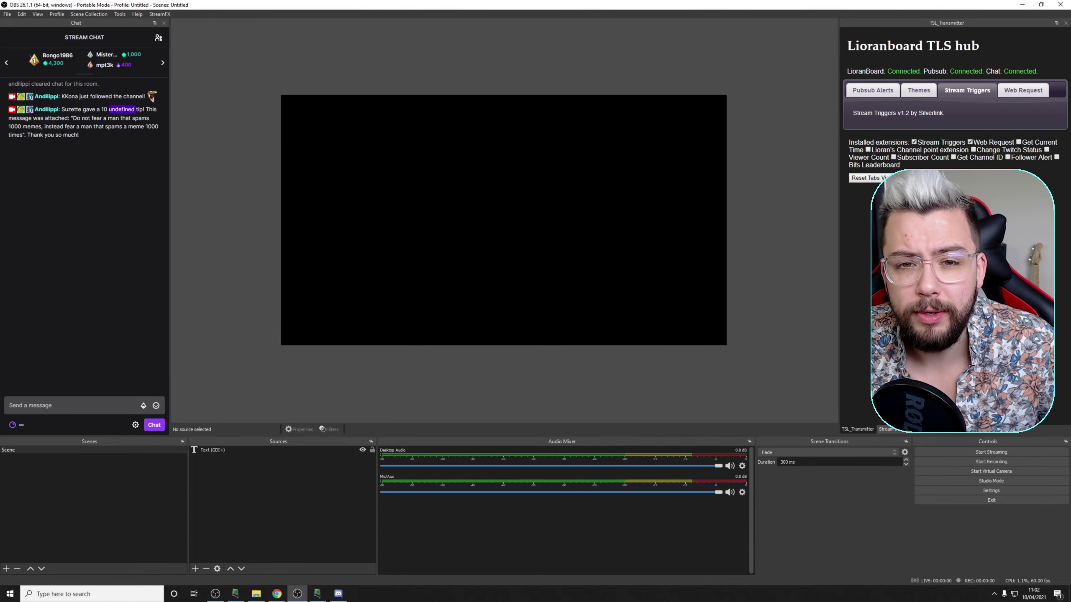
left_click(115, 108)
double_click(110, 109)
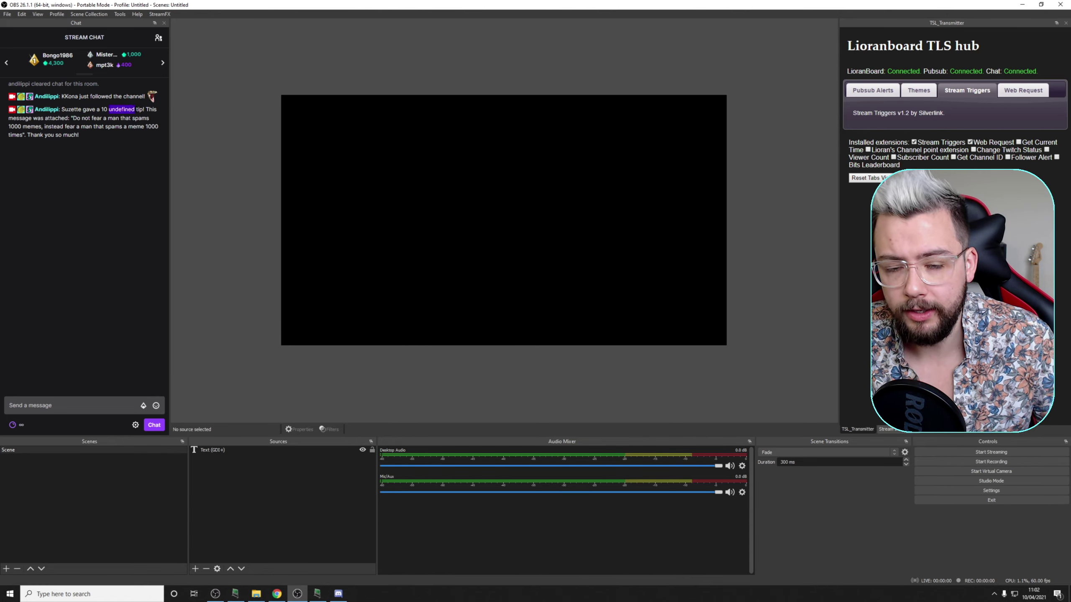
left_click(122, 109)
double_click(122, 109)
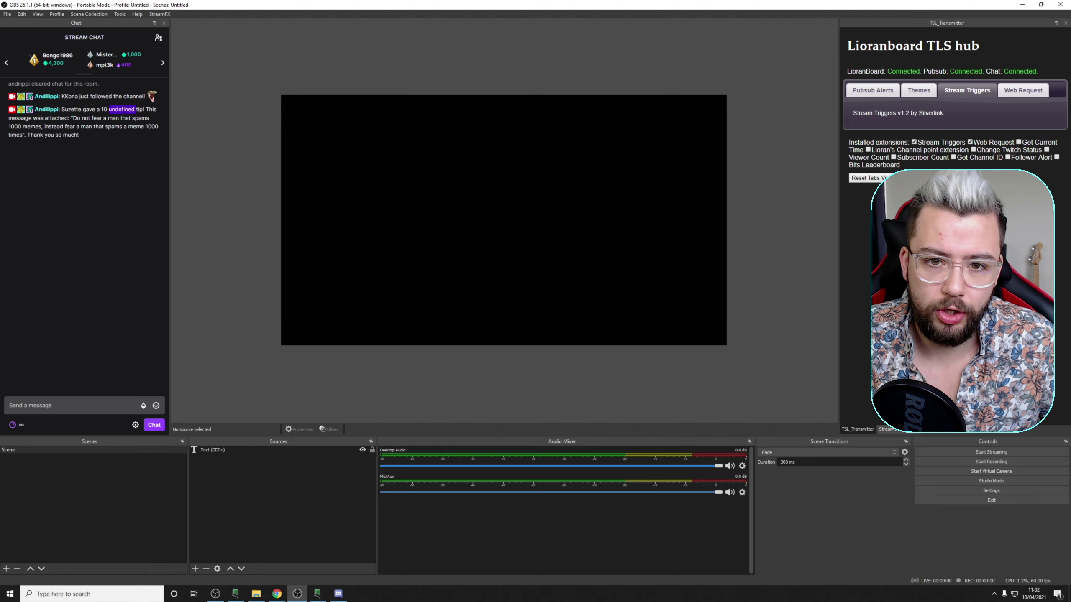
left_click(122, 109)
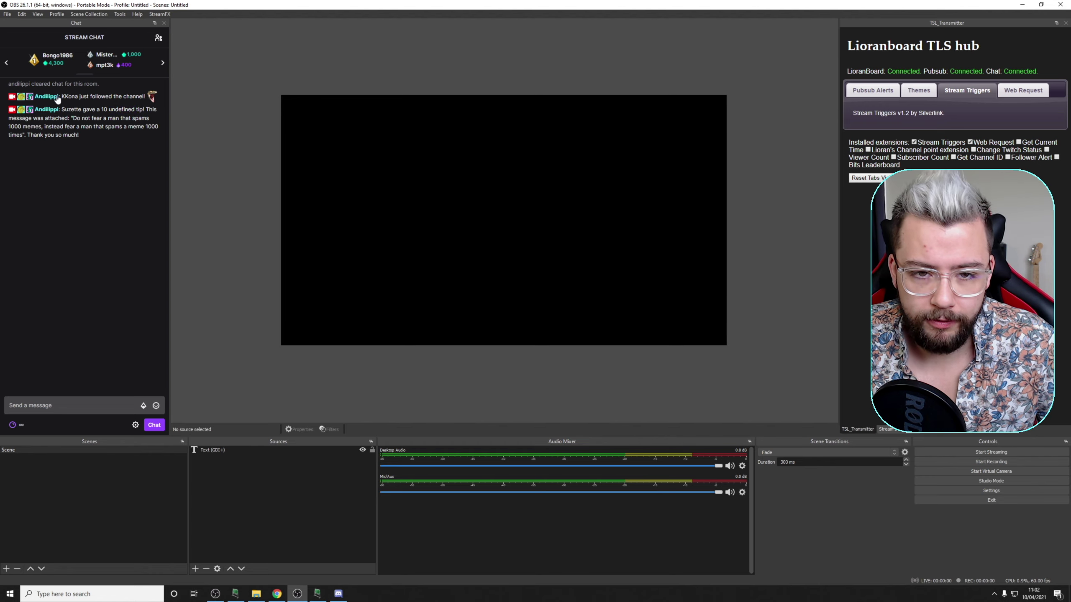